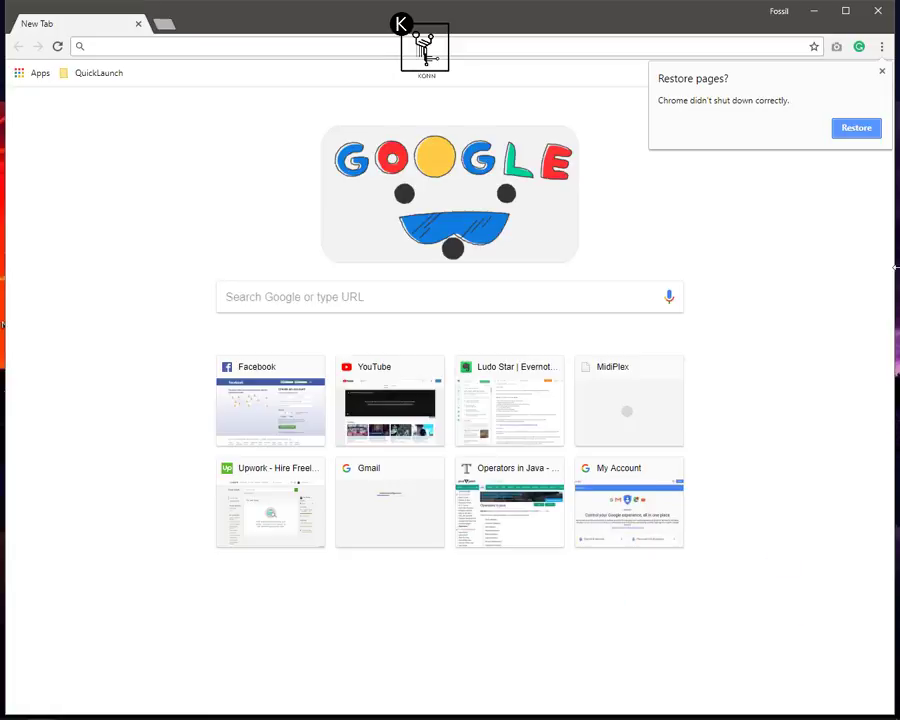
Maximize Chrome and run a Google search for SHAREit from the address bar
{"action": "left_click", "coordinate": [845, 10]}
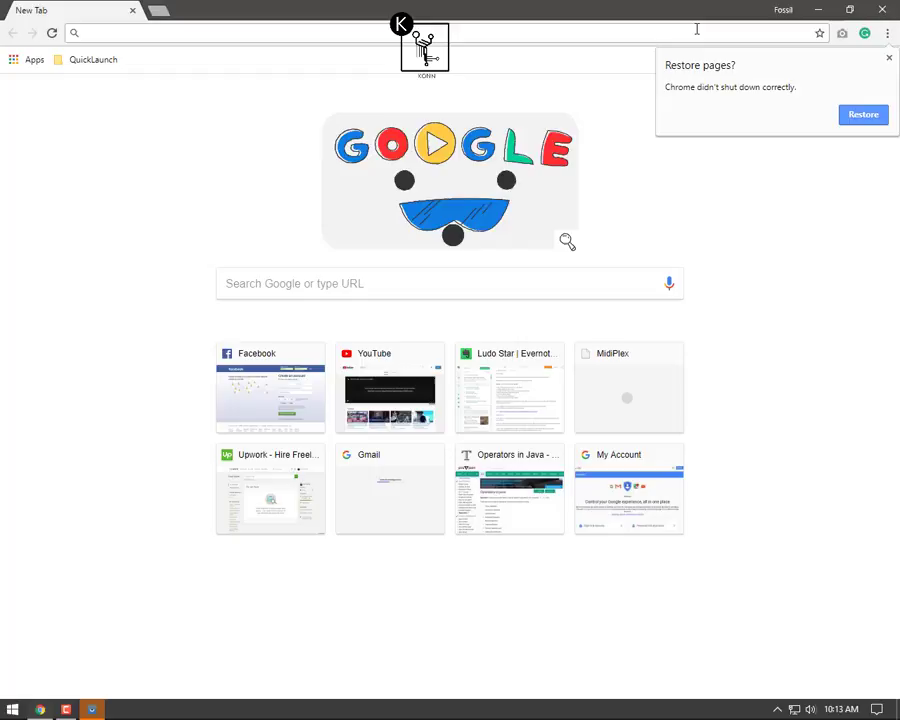
{"action": "type", "text": "SHA"}
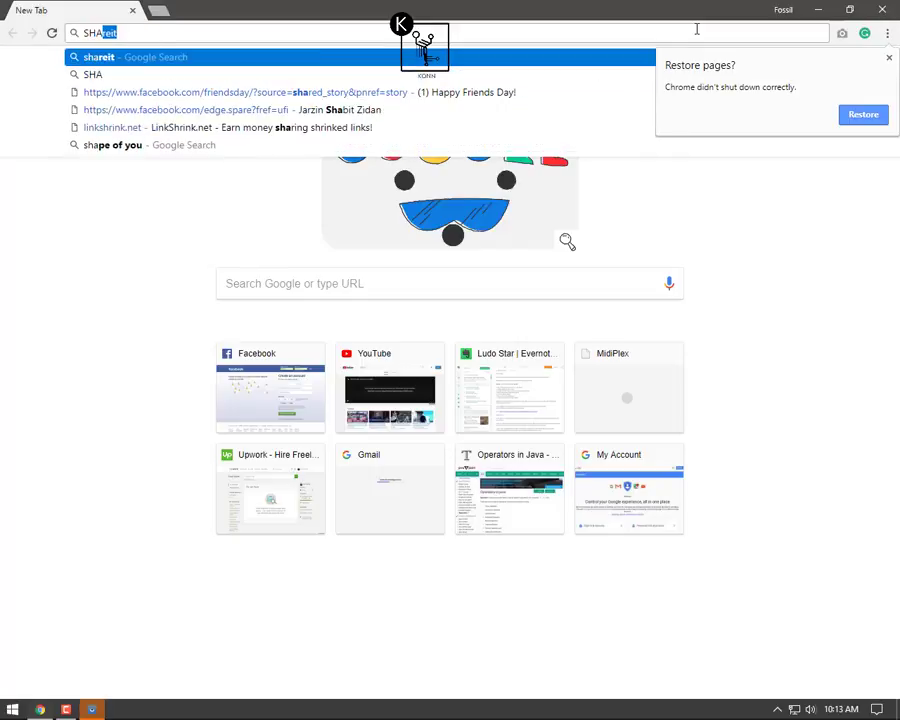
{"action": "type", "text": "RE"}
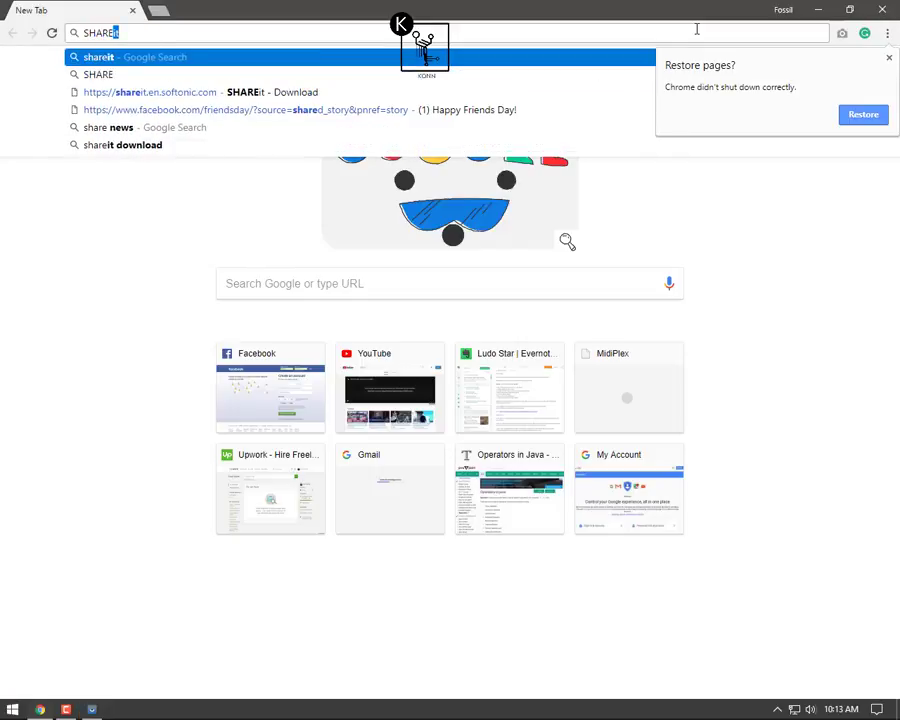
{"action": "key", "text": "Return"}
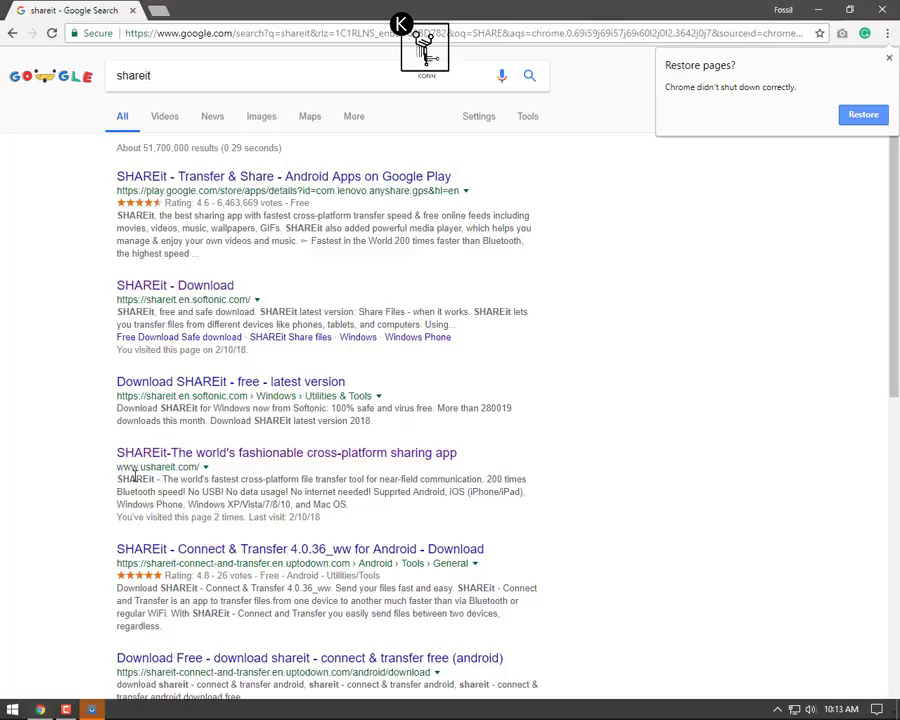
{"action": "left_click", "coordinate": [207, 461]}
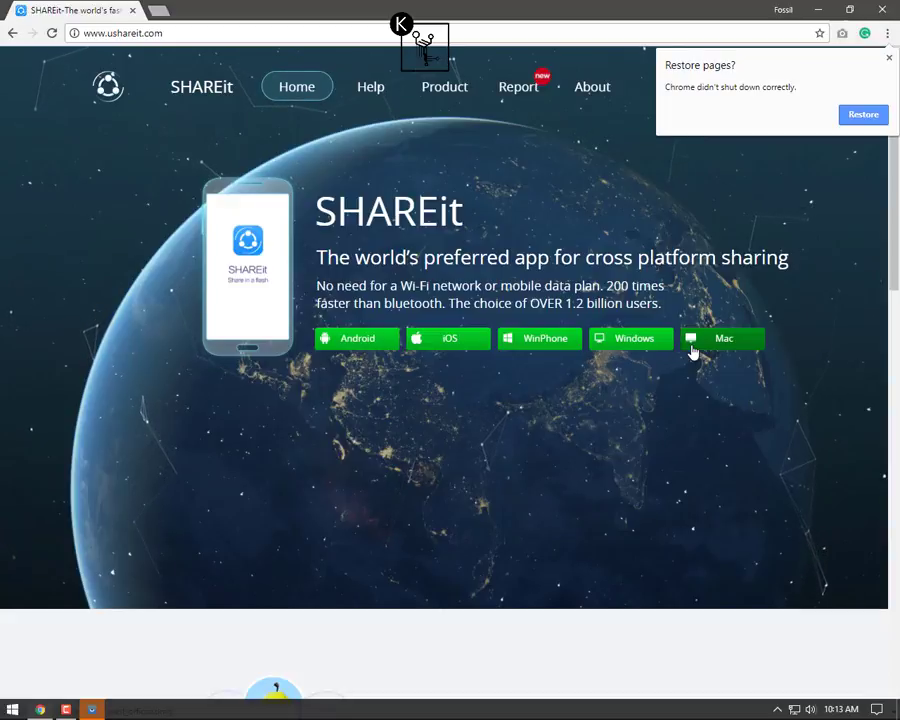
Close Chrome, cancel the Vysor Pro prompt, unlock the phone and launch SHAREit on the PC
{"action": "left_click", "coordinate": [882, 9]}
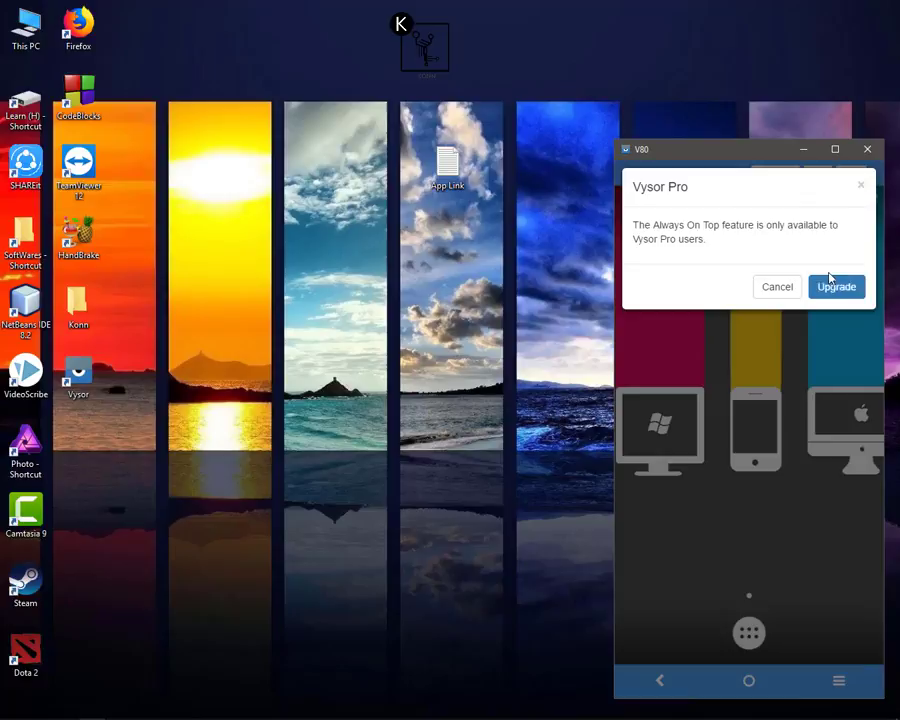
{"action": "left_click", "coordinate": [773, 290]}
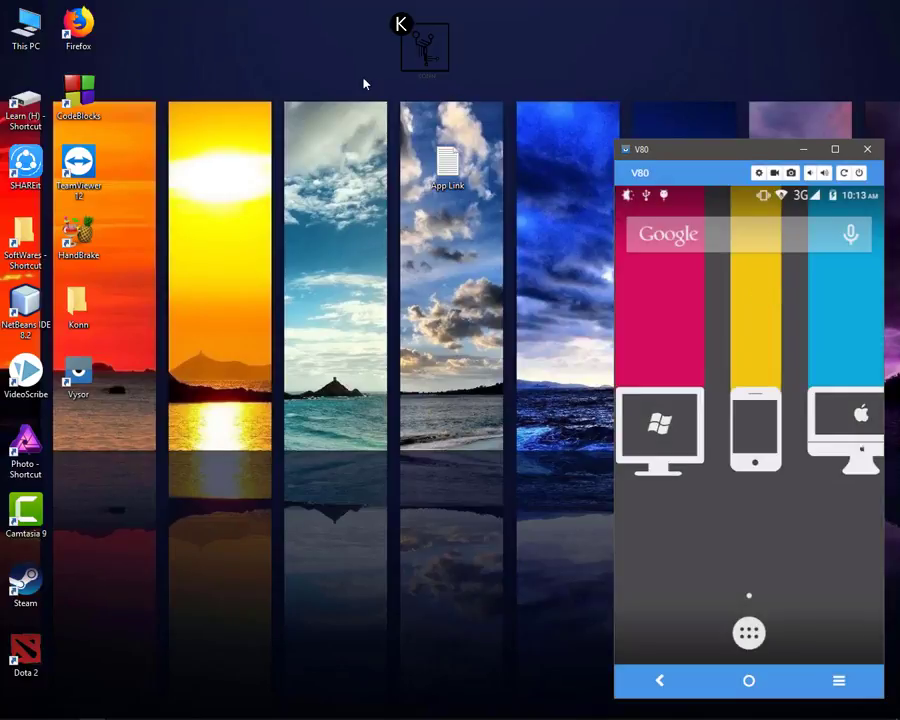
{"action": "mouse_move", "coordinate": [25, 160]}
{"action": "left_mouse_down"}
{"action": "mouse_move", "coordinate": [188, 140]}
{"action": "mouse_move", "coordinate": [236, 95]}
{"action": "left_mouse_up"}
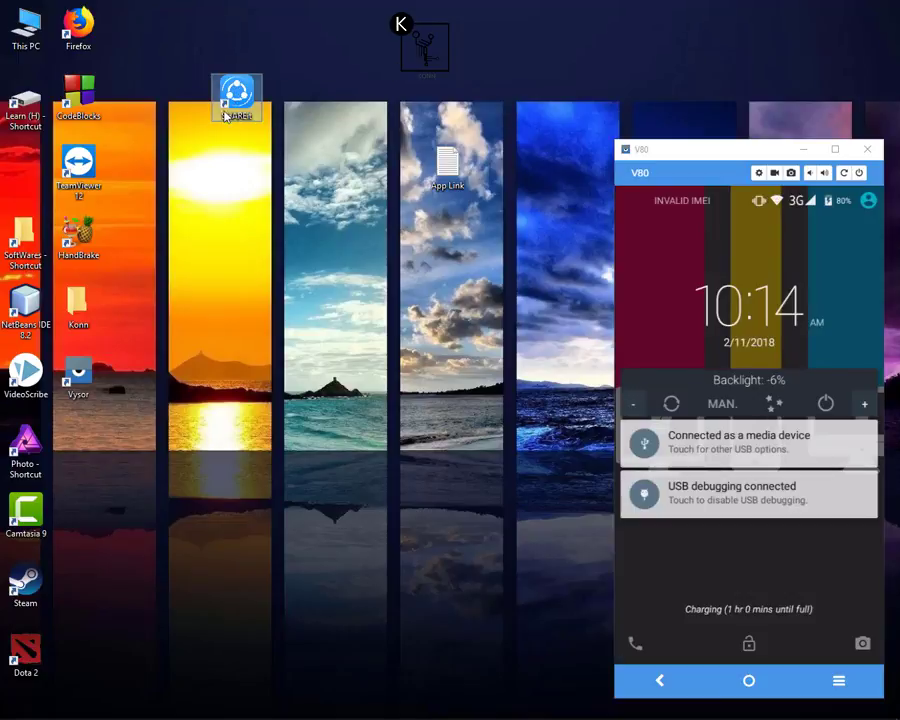
{"action": "left_click_drag", "start_coordinate": [723, 603], "coordinate": [717, 251]}
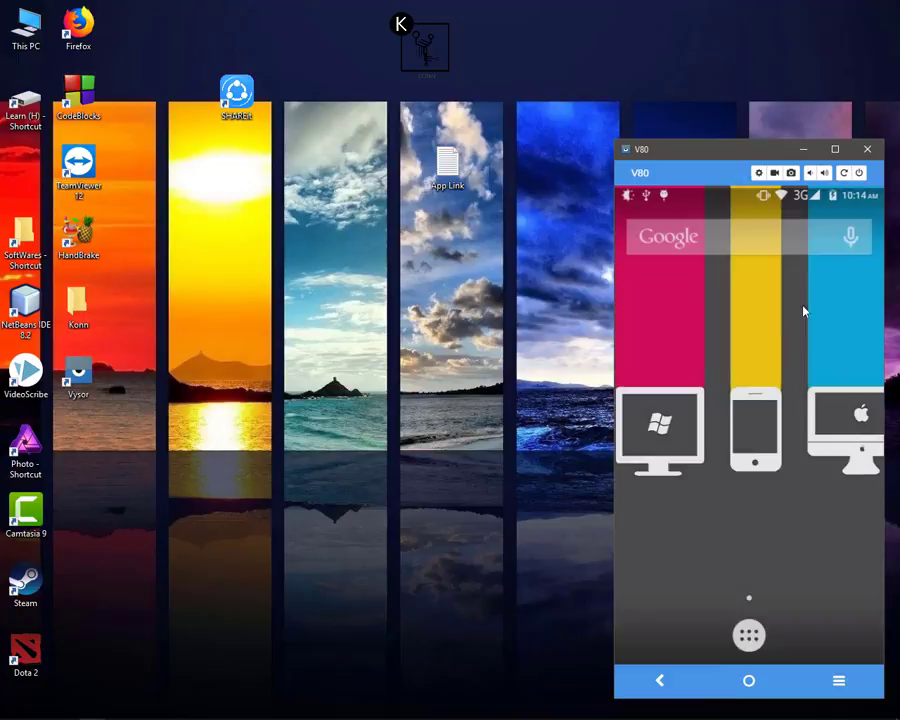
{"action": "left_click", "coordinate": [248, 120]}
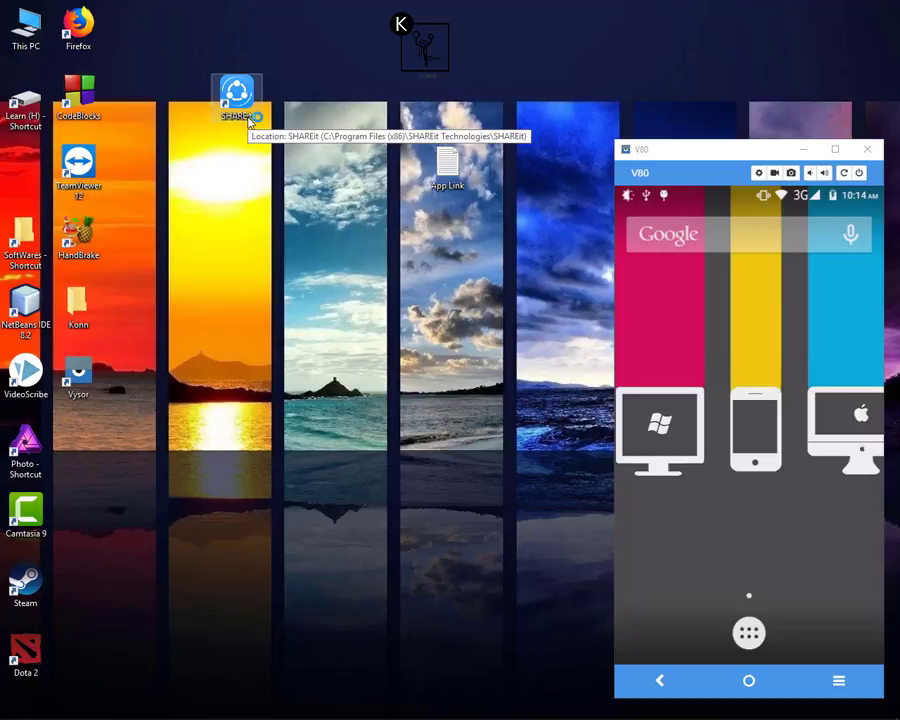
Move the PC SHAREit window left and launch SHAREit from the phone's second app page
{"action": "left_click", "coordinate": [277, 104]}
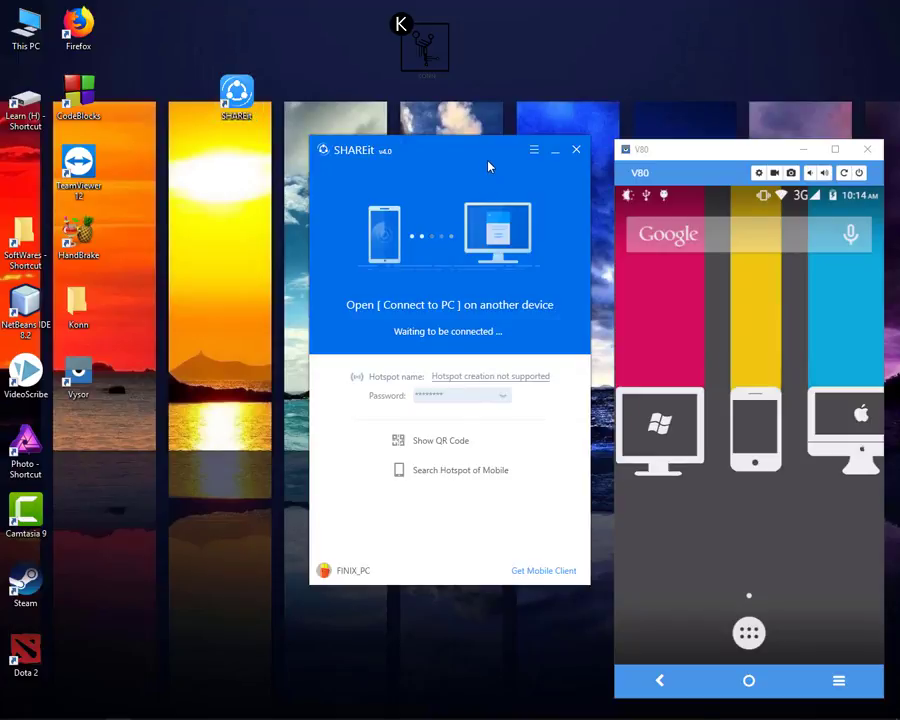
{"action": "left_click_drag", "start_coordinate": [488, 164], "coordinate": [284, 112]}
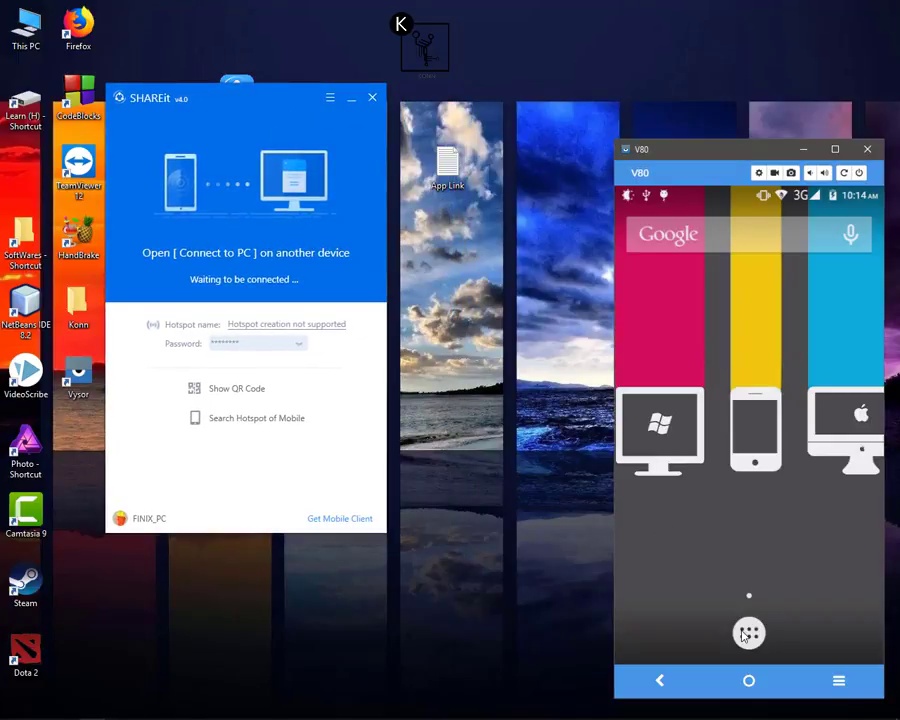
{"action": "left_click", "coordinate": [749, 632]}
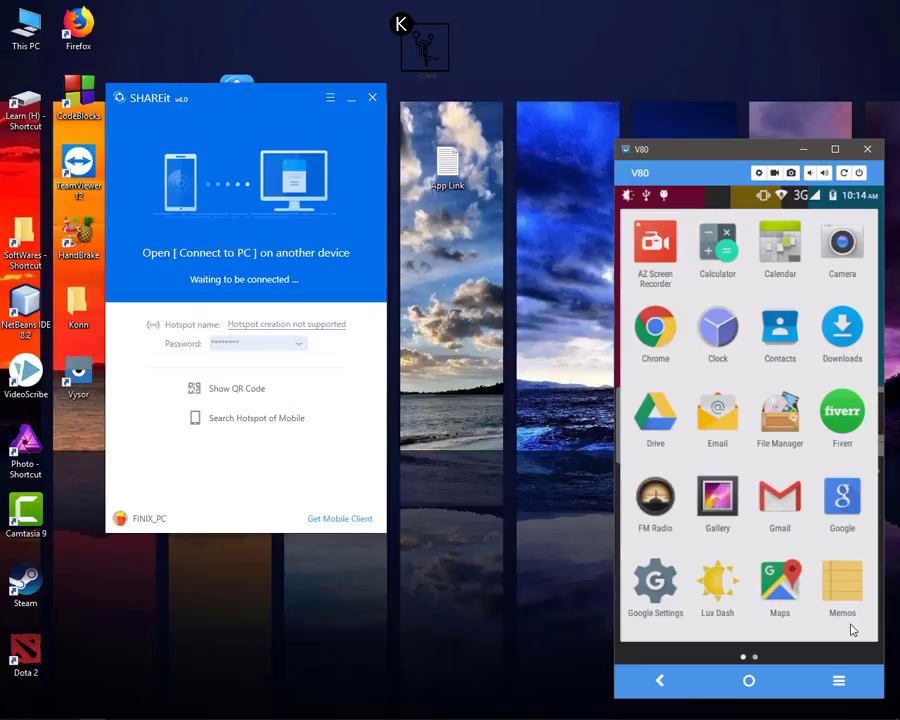
{"action": "left_click_drag", "start_coordinate": [755, 621], "coordinate": [641, 622]}
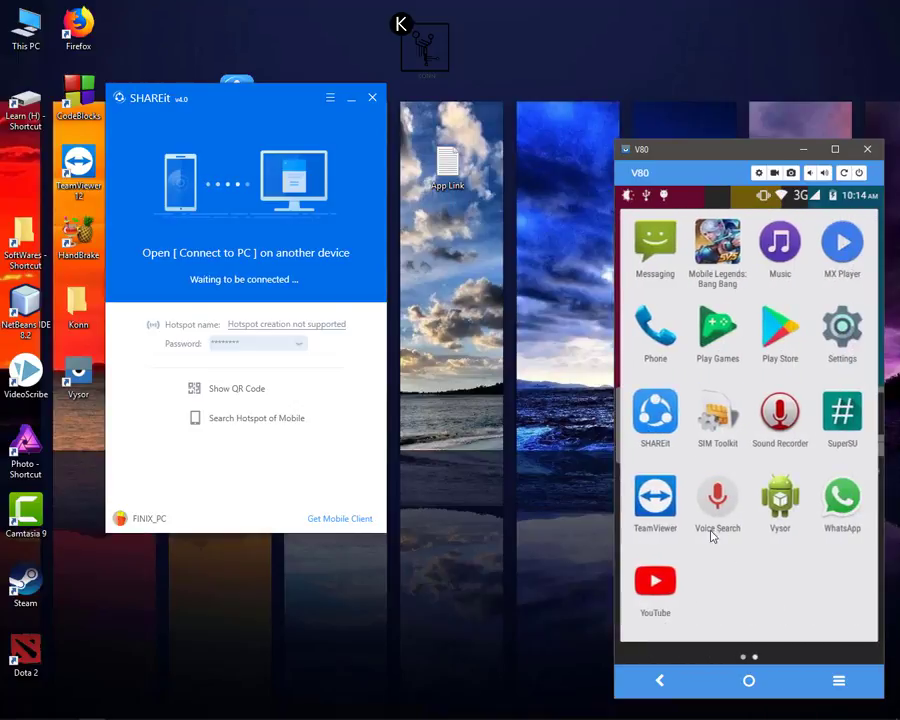
{"action": "left_click", "coordinate": [655, 415]}
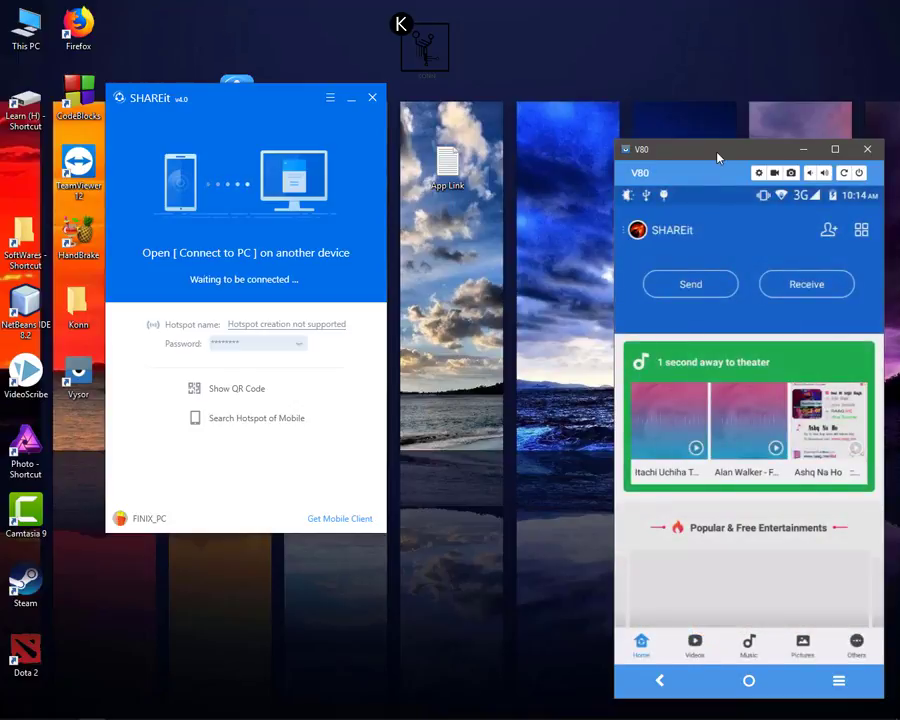
Close the Pathao ad and choose Connect PC from the phone's top-right grid menu
{"action": "left_click_drag", "start_coordinate": [717, 151], "coordinate": [679, 29]}
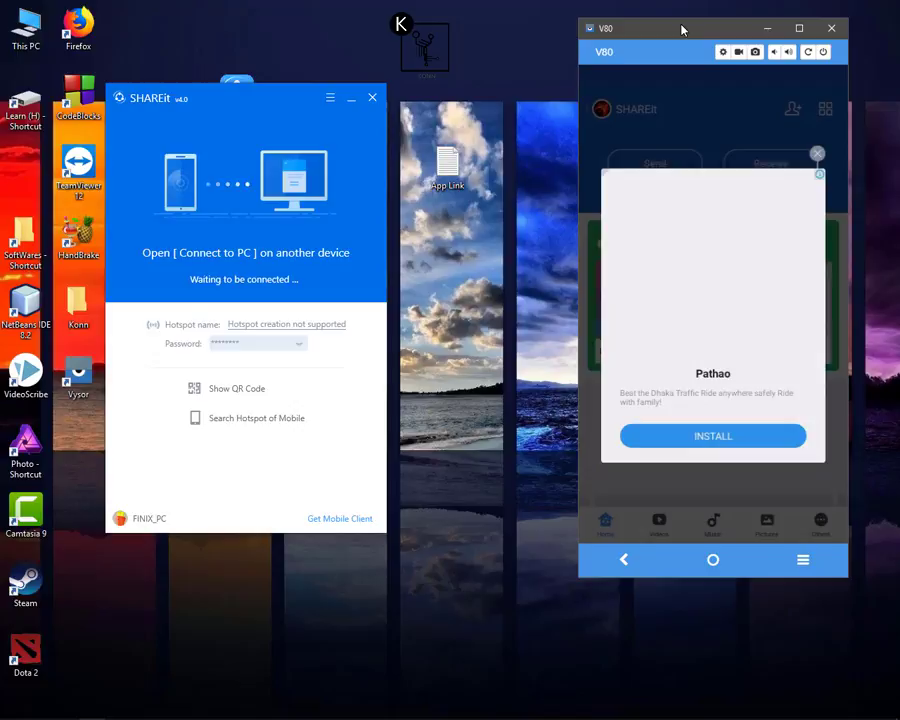
{"action": "left_click", "coordinate": [820, 154]}
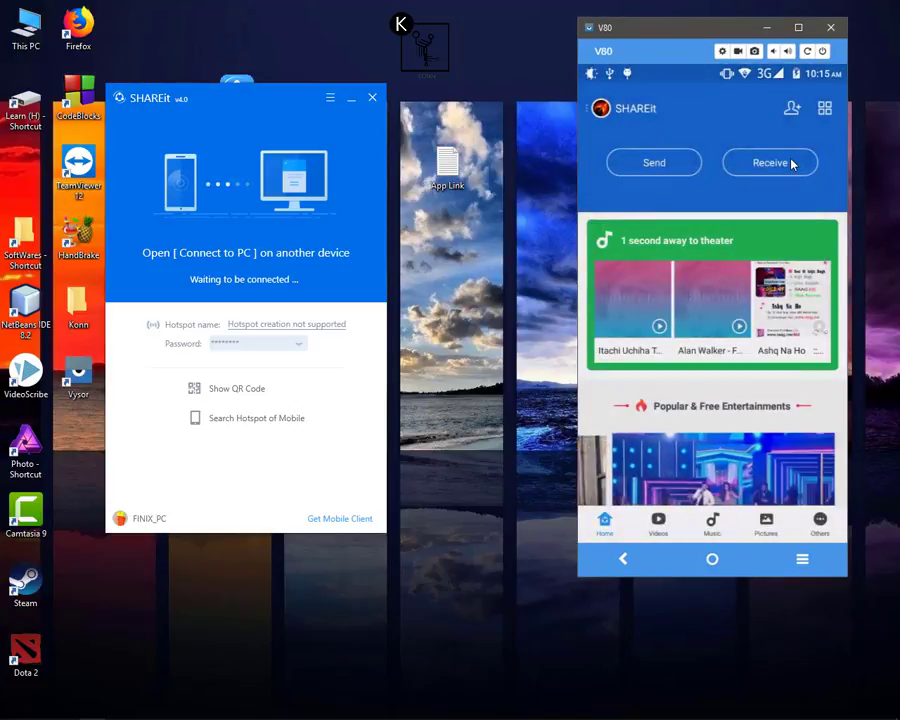
{"action": "left_click", "coordinate": [824, 107]}
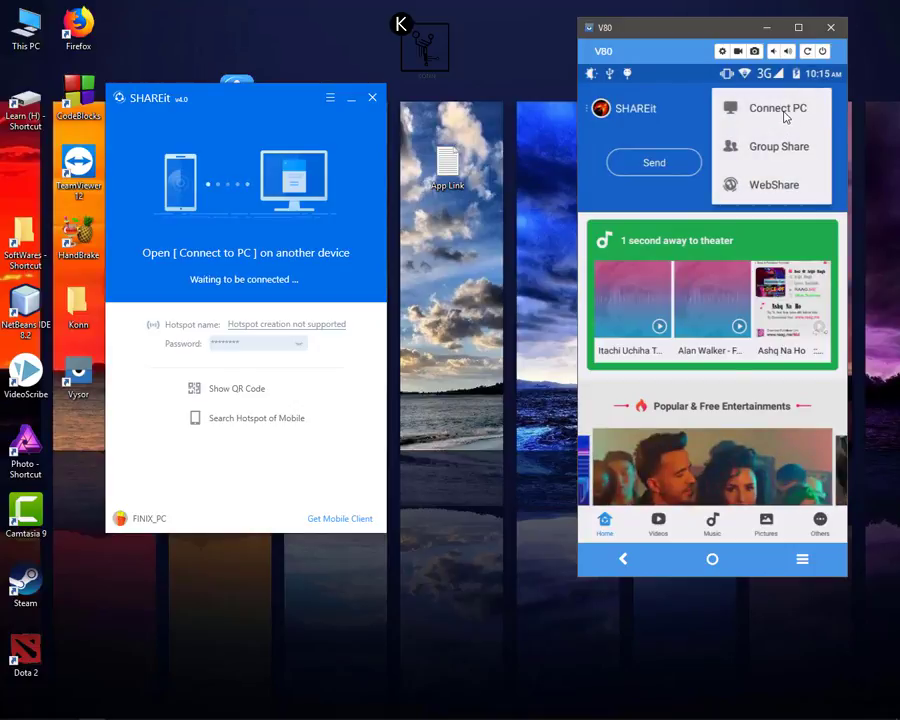
{"action": "left_click", "coordinate": [785, 117]}
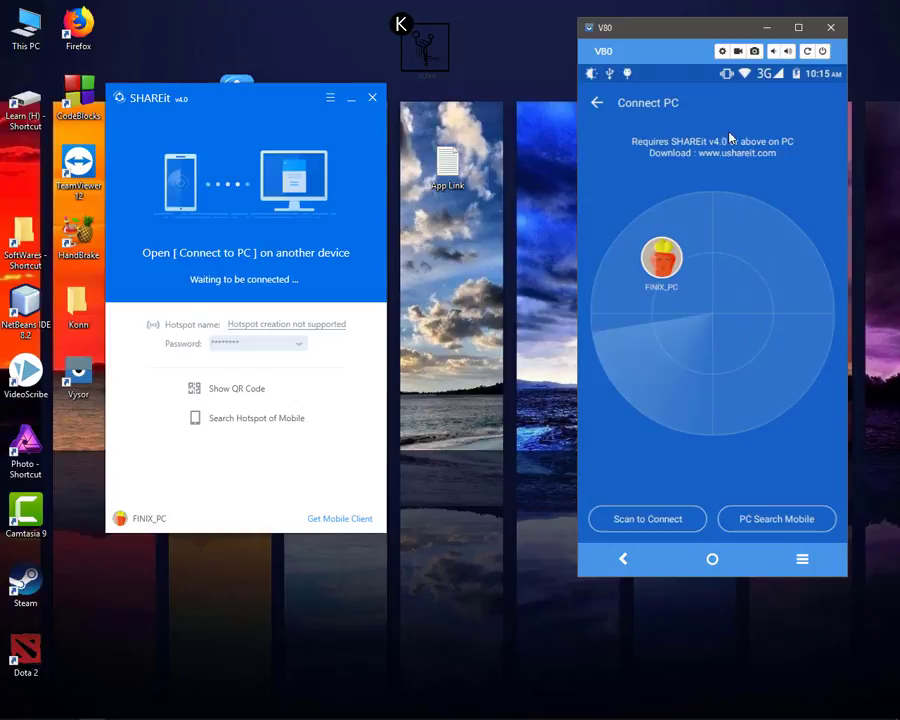
Pull down and expand the phone's notification shade, then dismiss it back to Connect PC
{"action": "left_click_drag", "start_coordinate": [727, 75], "coordinate": [727, 259]}
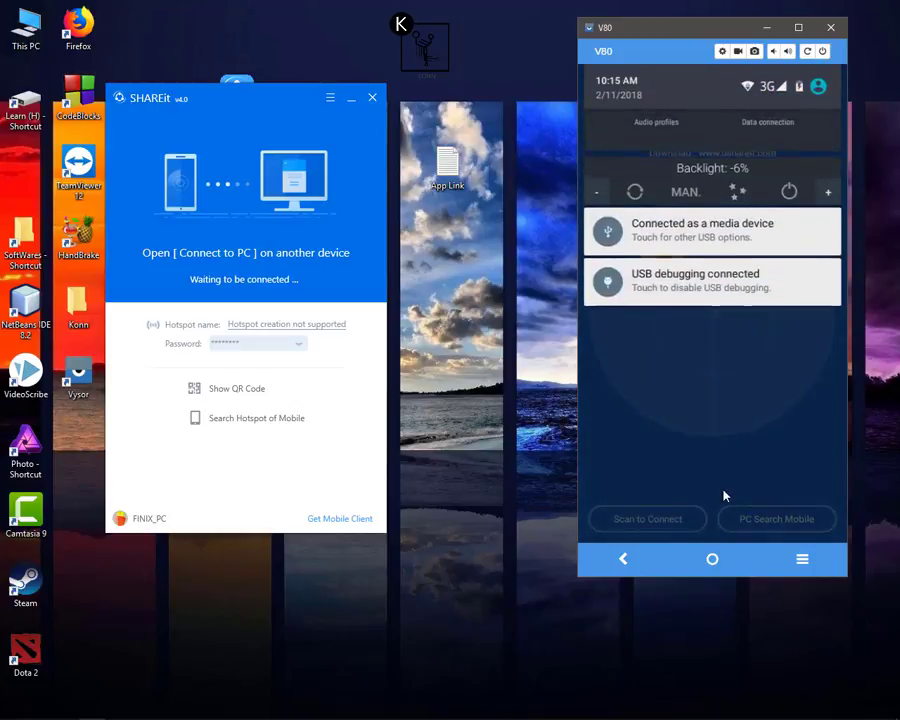
{"action": "left_click_drag", "start_coordinate": [697, 295], "coordinate": [692, 588]}
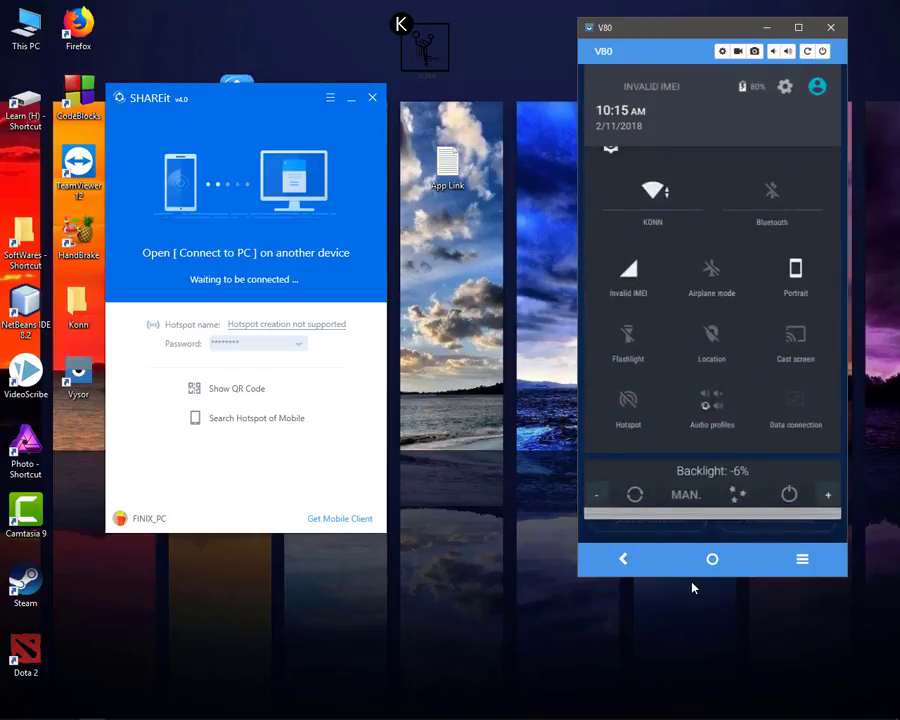
{"action": "left_click_drag", "start_coordinate": [703, 485], "coordinate": [823, 221]}
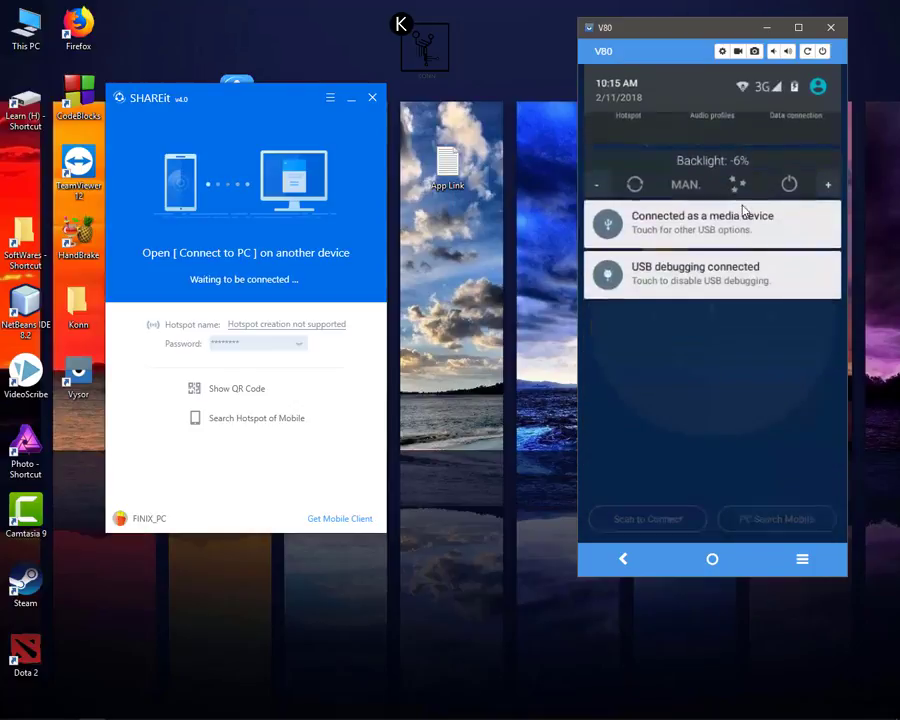
{"action": "left_click_drag", "start_coordinate": [749, 438], "coordinate": [745, 257]}
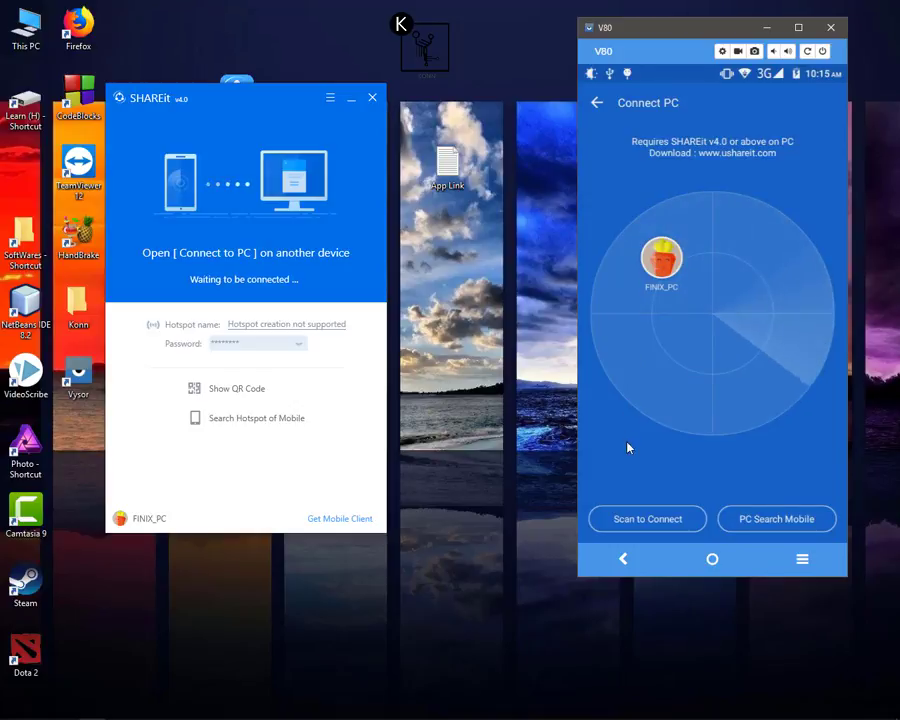
Try QR-code pairing on both devices, then back out of it on the PC and phone
{"action": "left_click", "coordinate": [636, 520]}
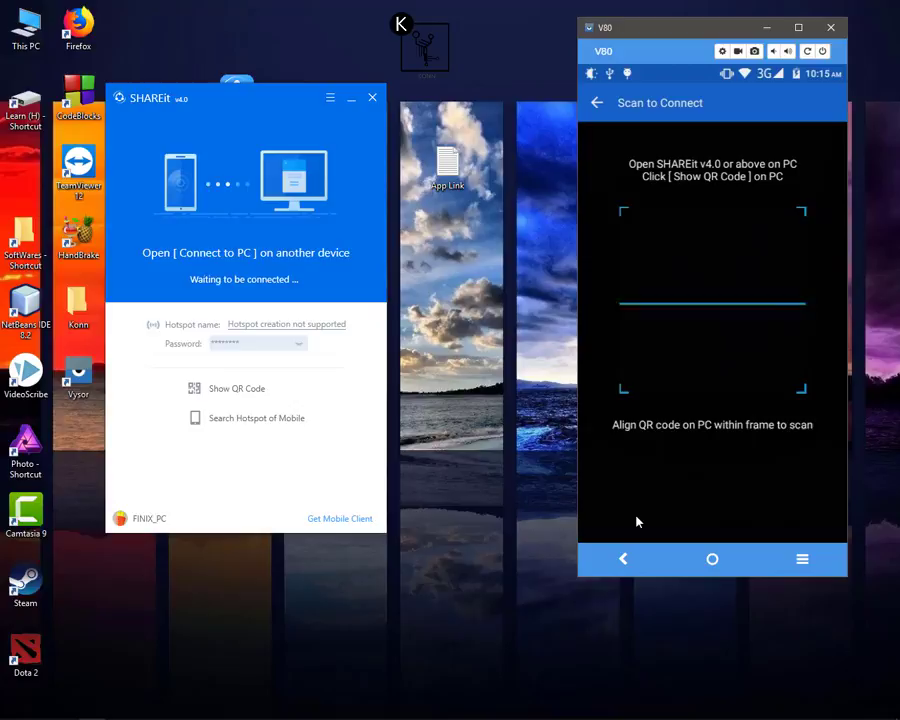
{"action": "left_click", "coordinate": [237, 388]}
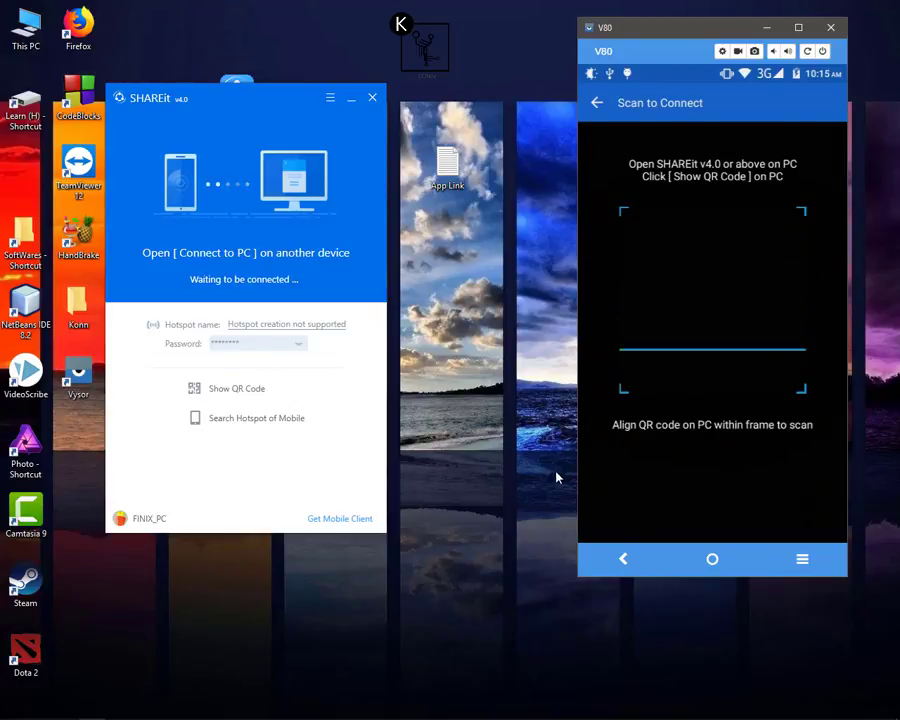
{"action": "left_click", "coordinate": [262, 390]}
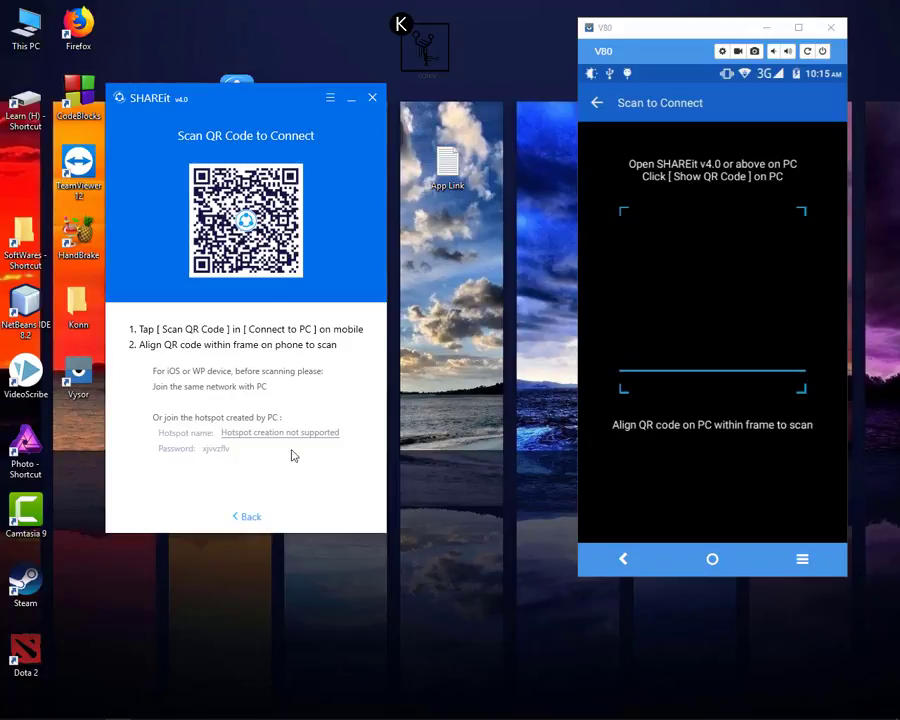
{"action": "left_click", "coordinate": [252, 525]}
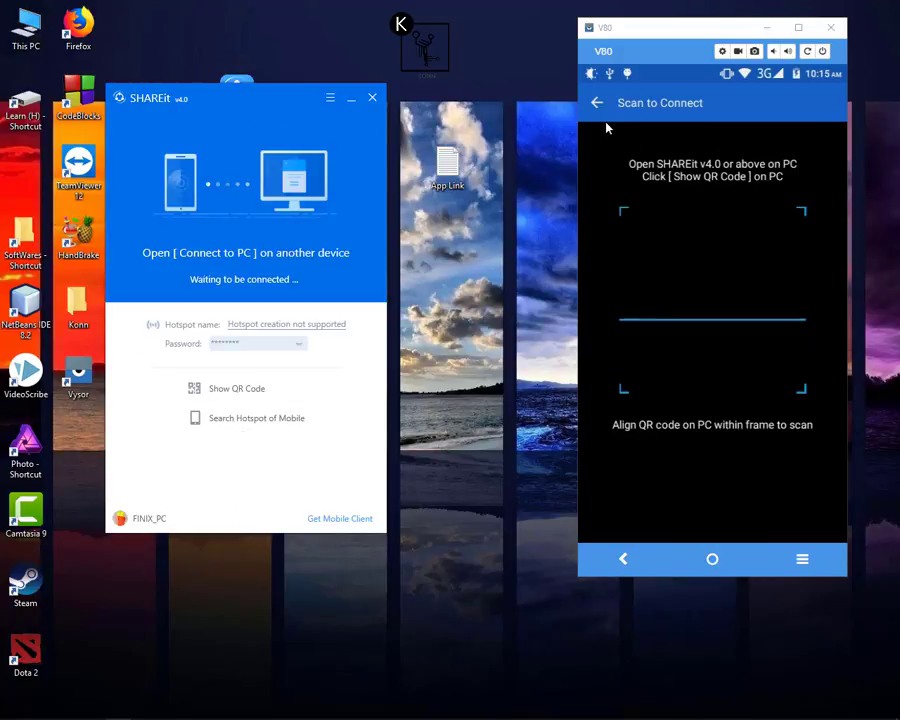
{"action": "left_click", "coordinate": [603, 106]}
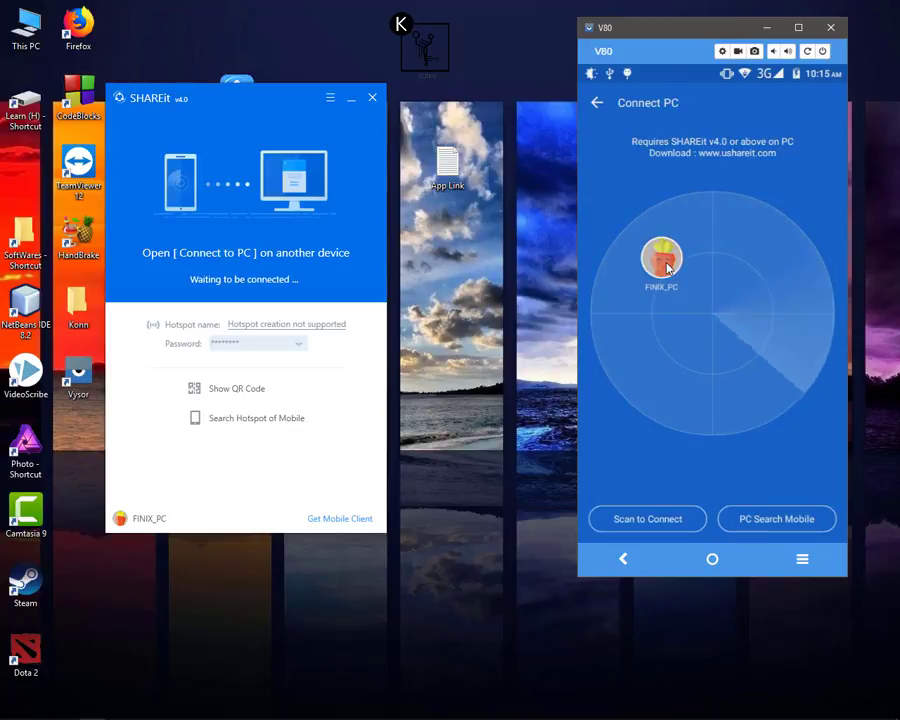
Connect the phone to FINIX_PC and send the screencapture PNG from the PC's Downloads
{"action": "left_click", "coordinate": [669, 266]}
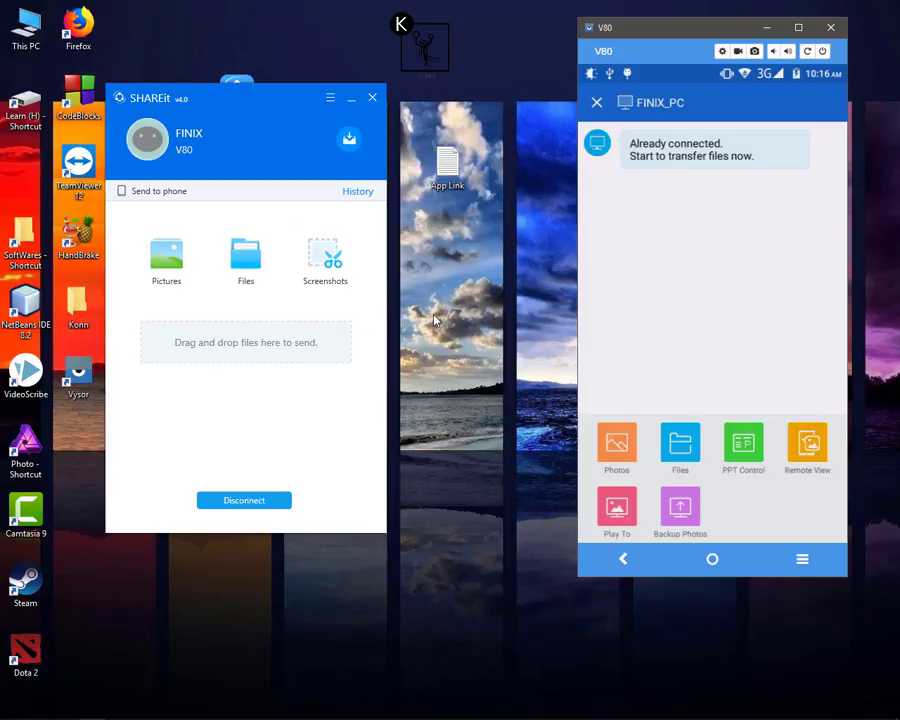
{"action": "left_click", "coordinate": [242, 287]}
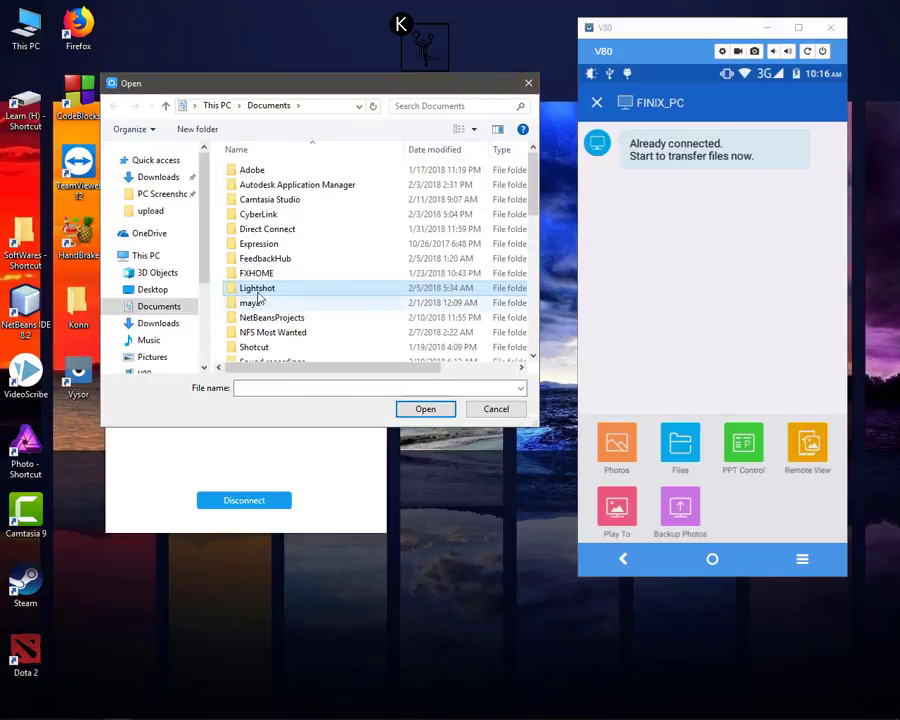
{"action": "scroll", "coordinate": [163, 300], "scroll_direction": "down", "scroll_amount": 1}
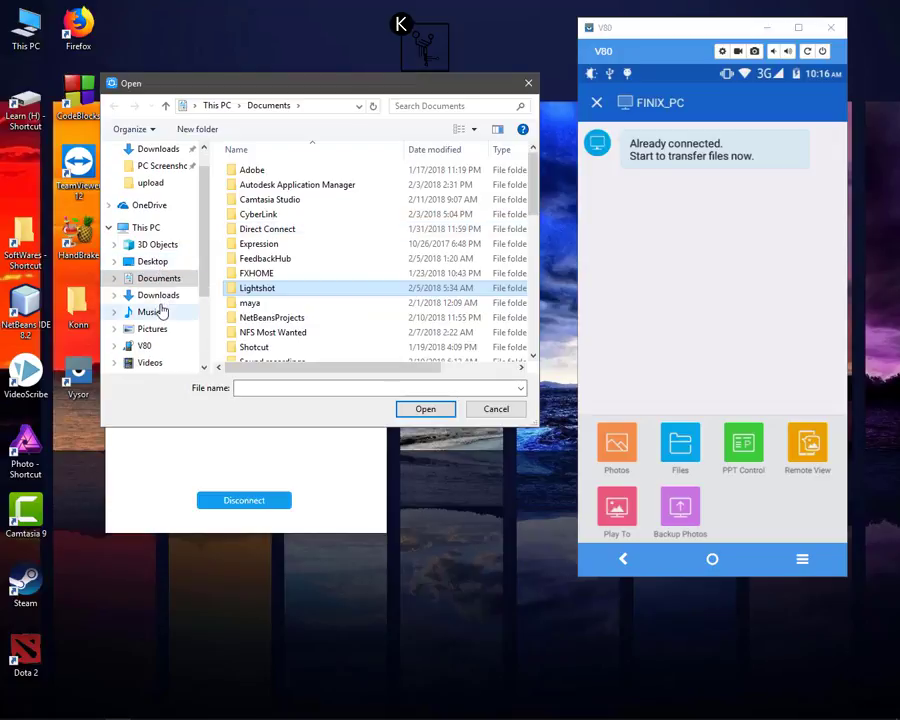
{"action": "left_click", "coordinate": [162, 292]}
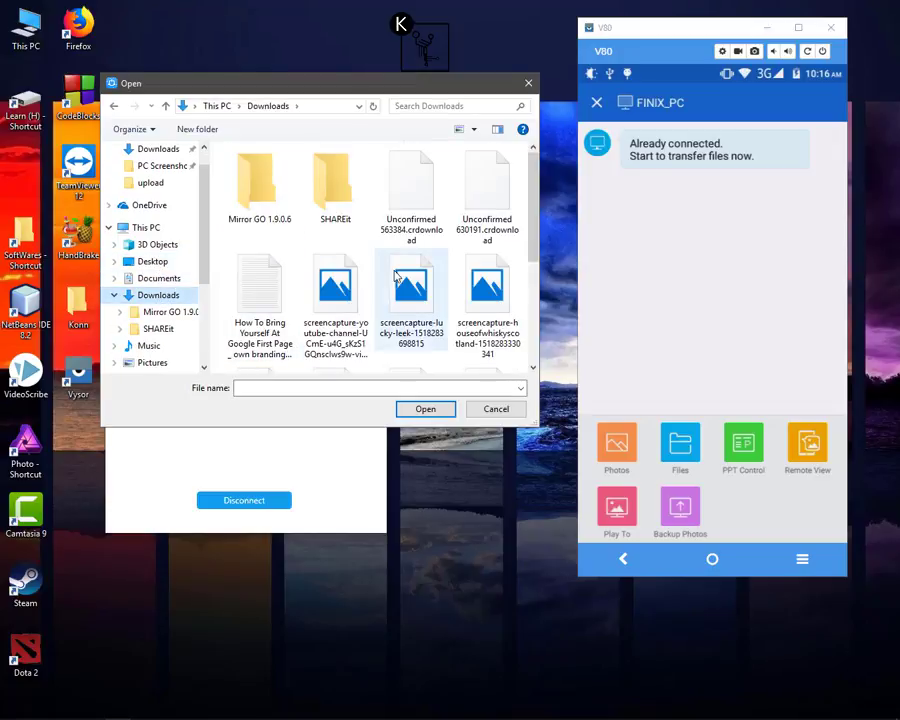
{"action": "mouse_move", "coordinate": [335, 305]}
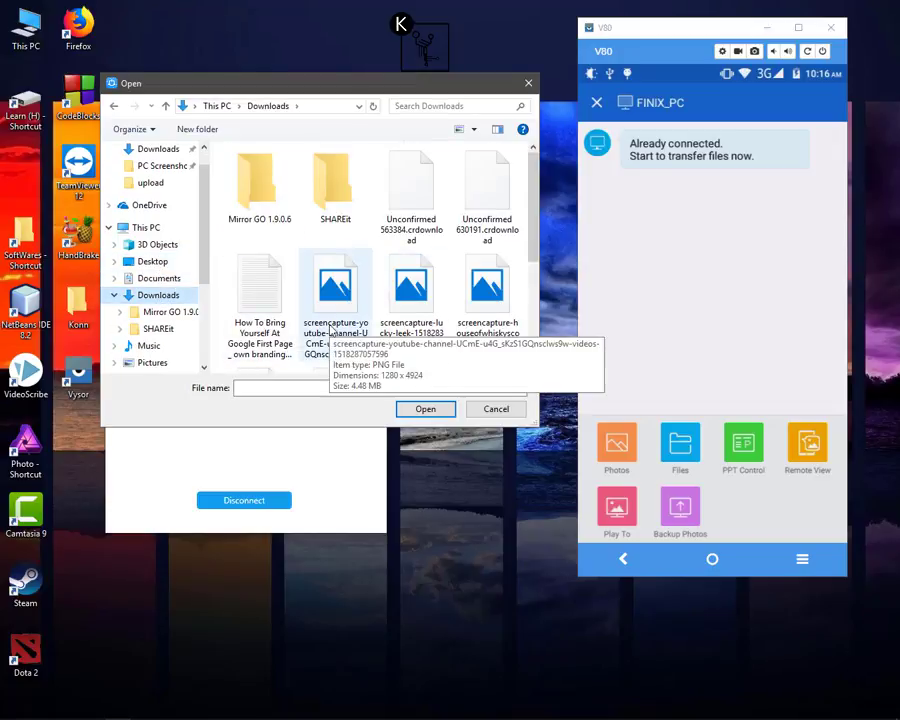
{"action": "double_click", "coordinate": [333, 330]}
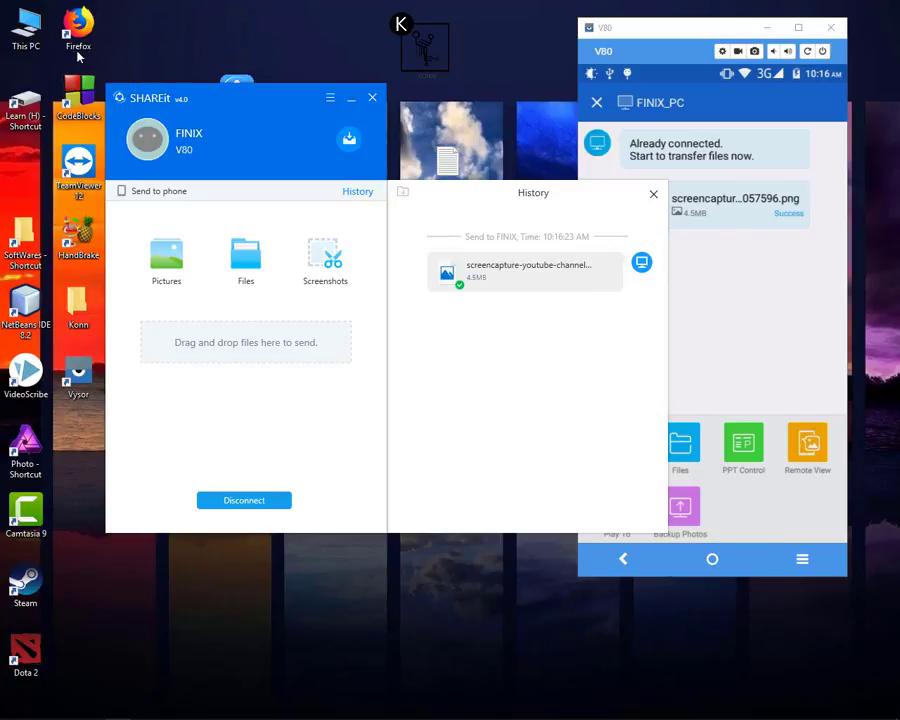
Send phoenix.png from This PC > Downloads via the Share files via SHAREit context menu
{"action": "double_click", "coordinate": [24, 34]}
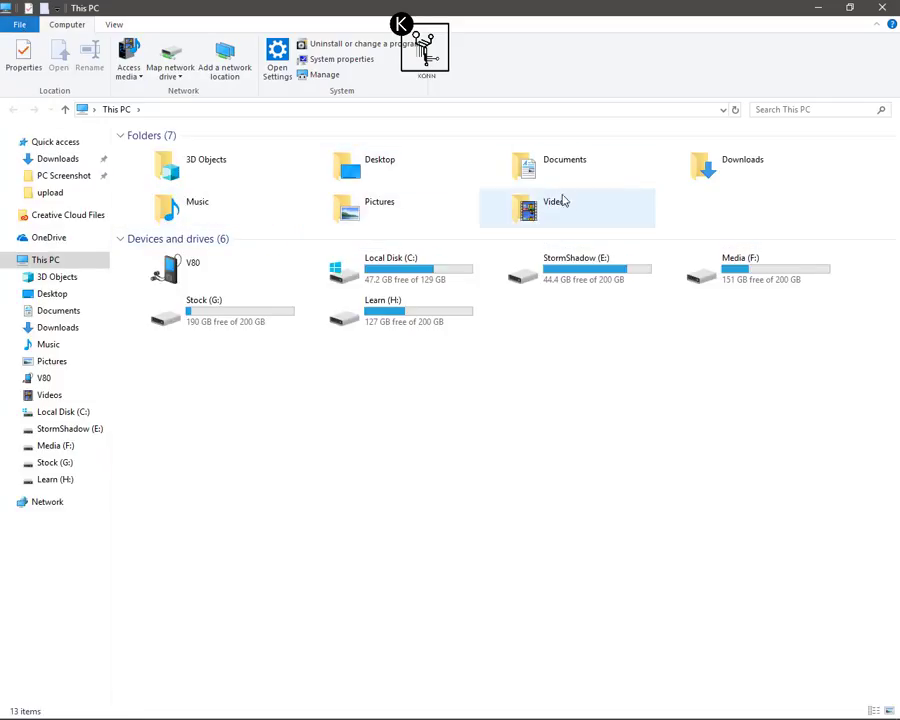
{"action": "double_click", "coordinate": [742, 178]}
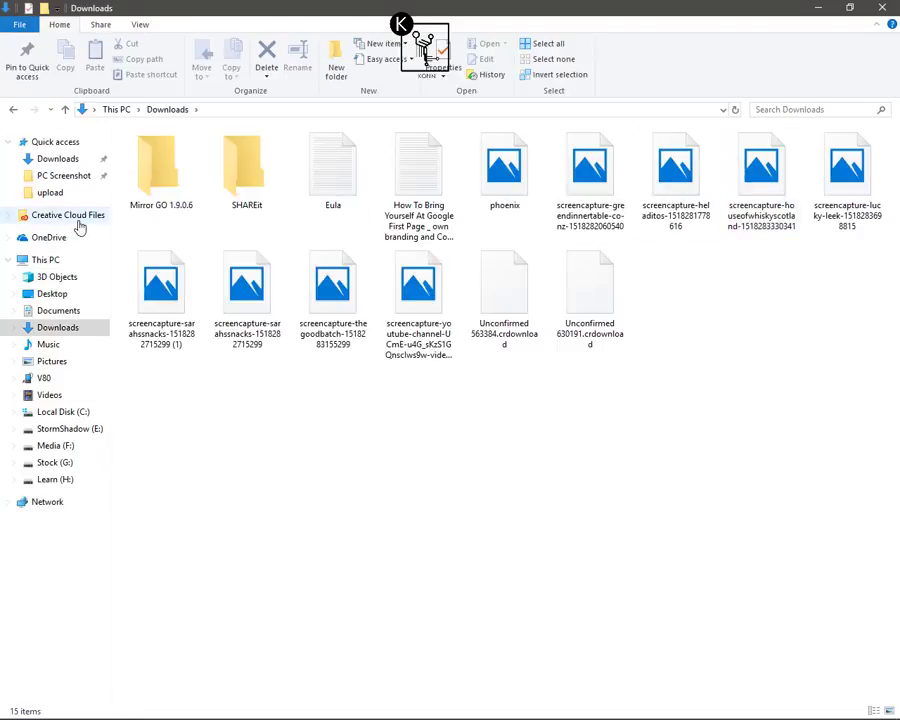
{"action": "mouse_move", "coordinate": [504, 175]}
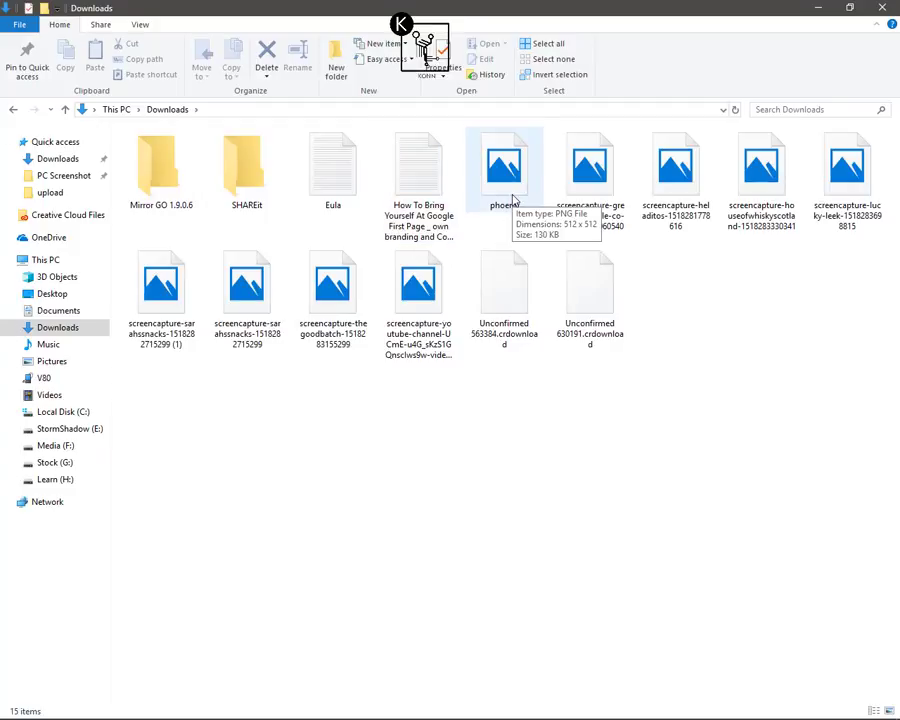
{"action": "left_click", "coordinate": [513, 199]}
{"action": "right_click", "coordinate": [513, 199]}
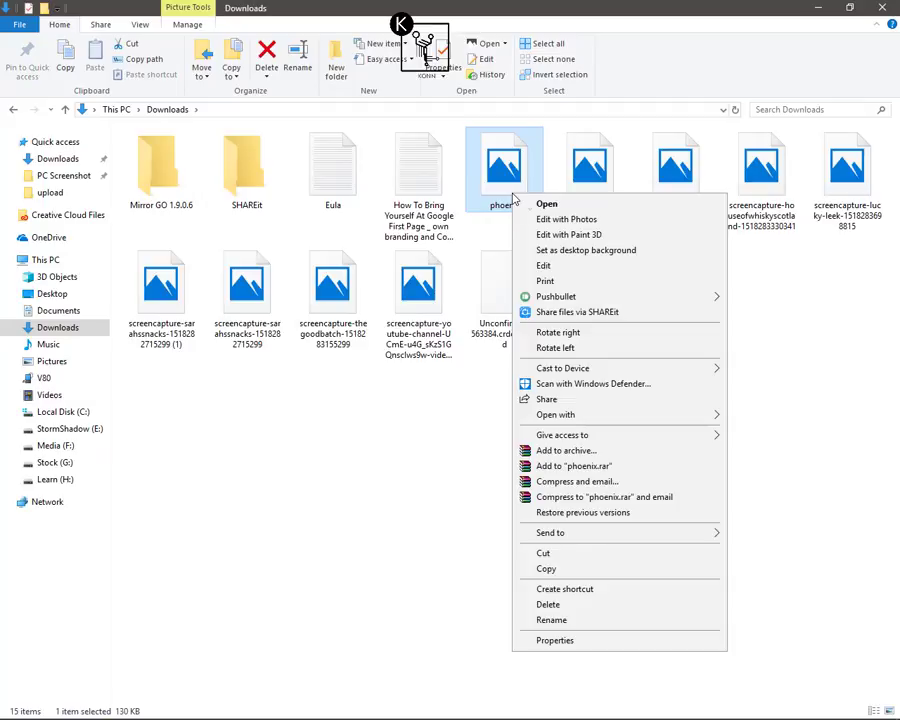
{"action": "left_click", "coordinate": [577, 312]}
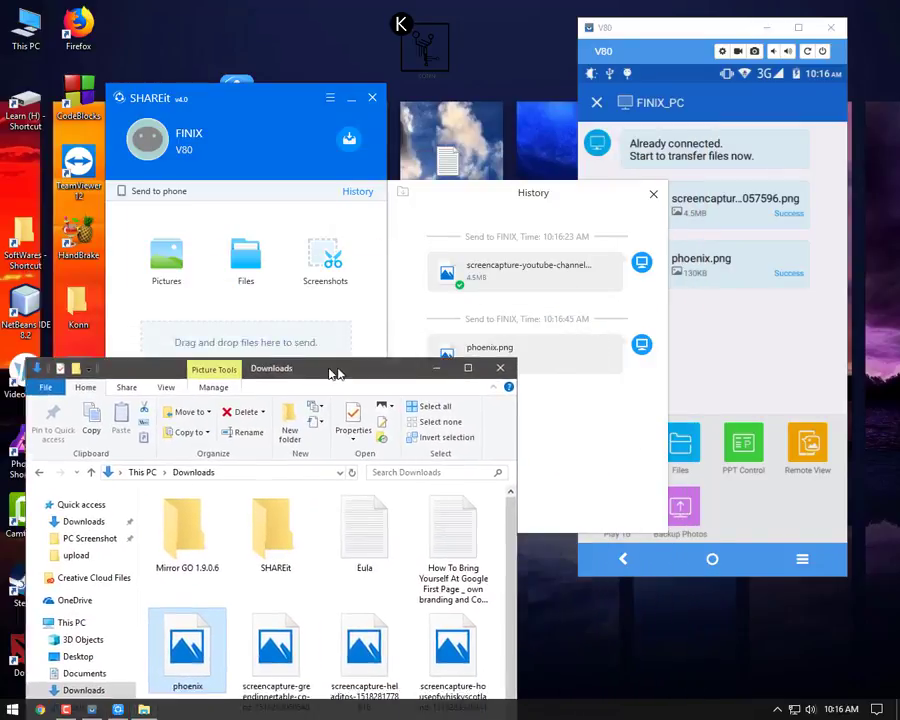
Drag the heladitos screenshot into SHAREit to send it, then close the Downloads folder
{"action": "left_click_drag", "start_coordinate": [528, 142], "coordinate": [124, 202]}
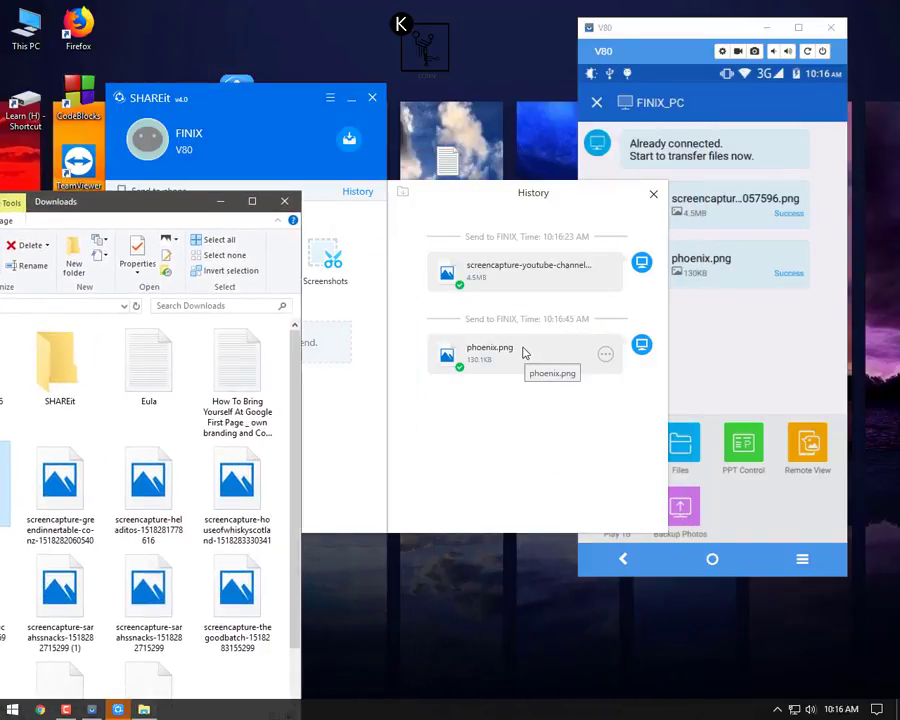
{"action": "scroll", "coordinate": [165, 447], "scroll_direction": "down", "scroll_amount": 1}
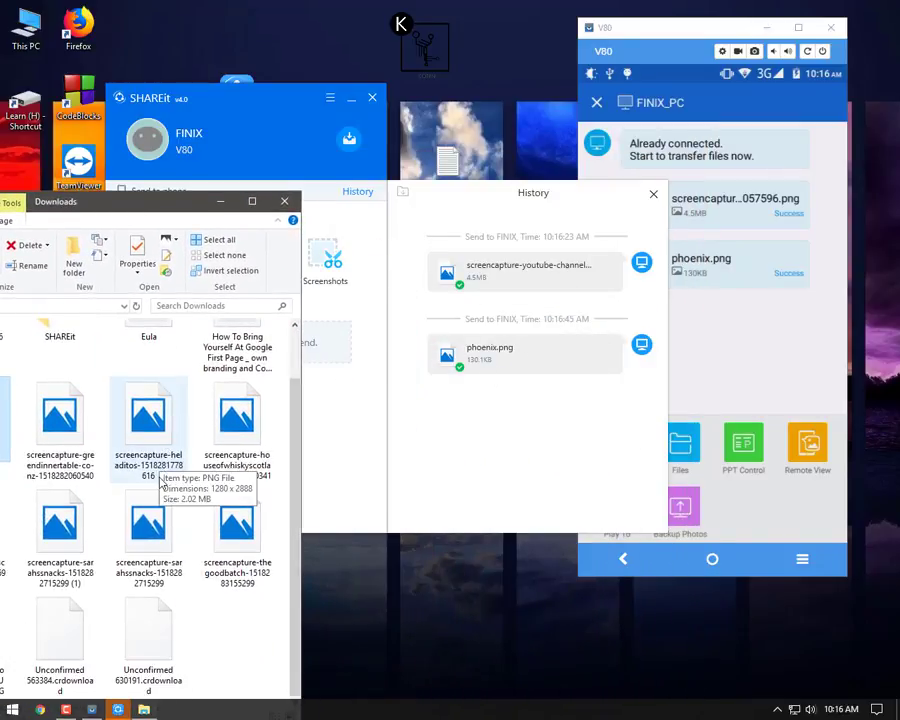
{"action": "left_click", "coordinate": [148, 444]}
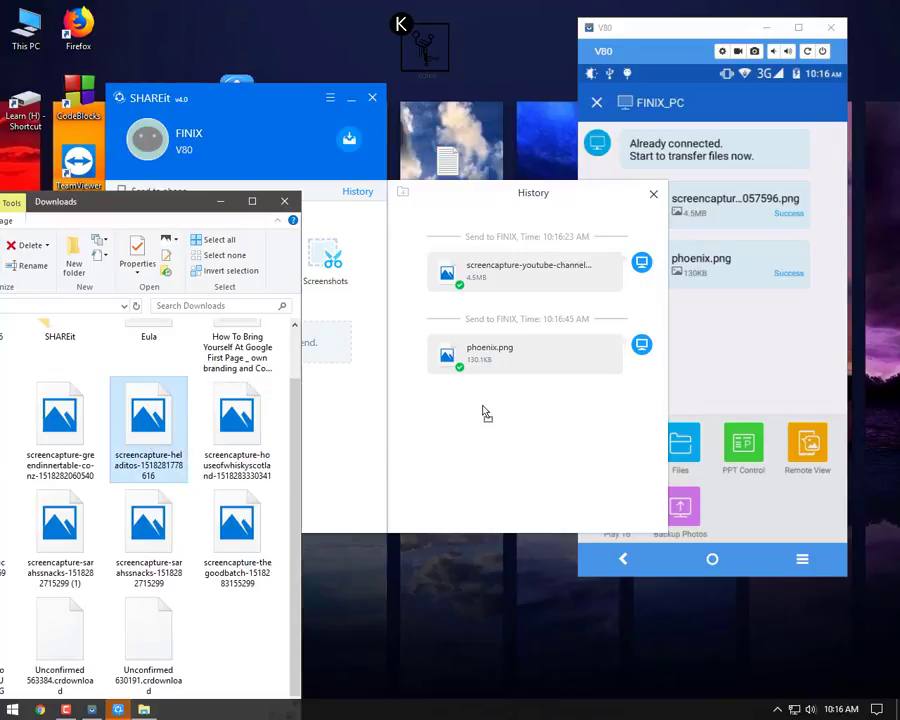
{"action": "left_click_drag", "start_coordinate": [148, 415], "coordinate": [150, 410]}
{"action": "left_click_drag", "start_coordinate": [463, 416], "coordinate": [460, 412]}
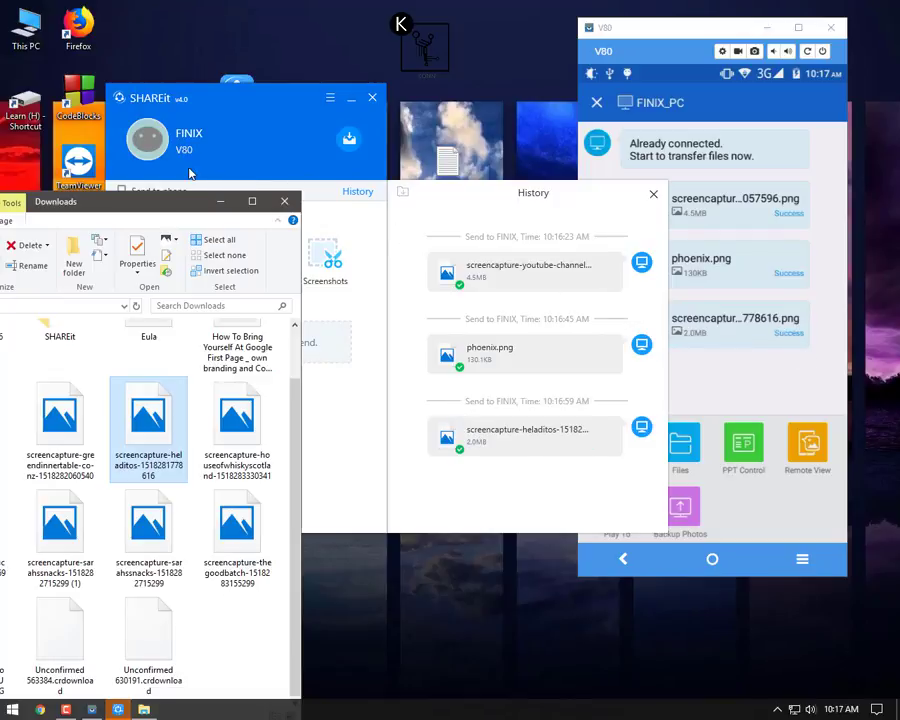
{"action": "left_click", "coordinate": [284, 201]}
{"action": "left_click_drag", "start_coordinate": [268, 120], "coordinate": [149, 72]}
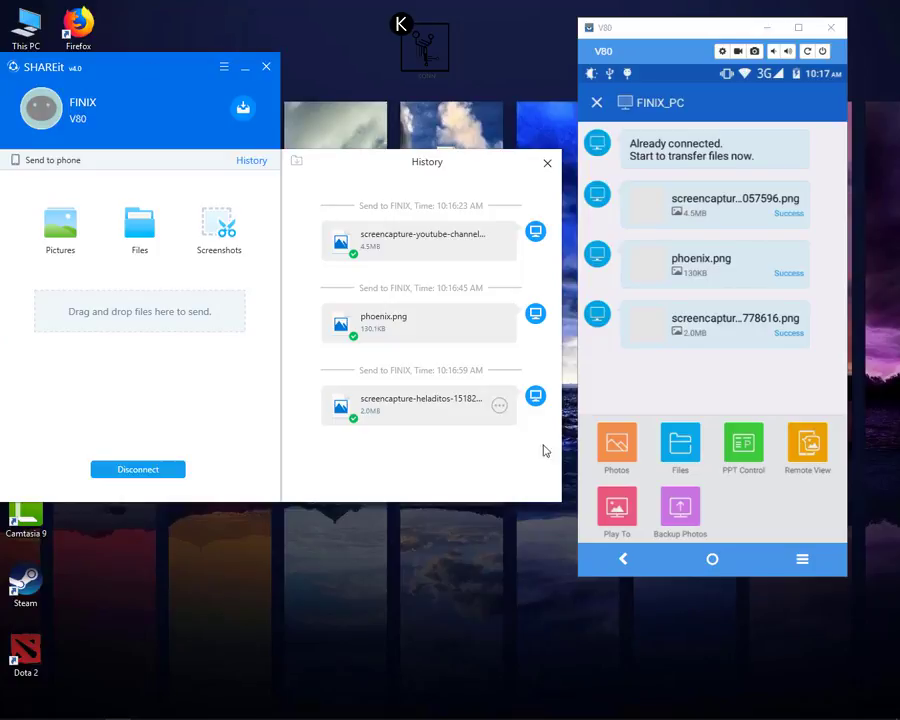
Browse the phone's files in SHAREit across the videos, apps, photos and music categories
{"action": "left_click", "coordinate": [691, 451]}
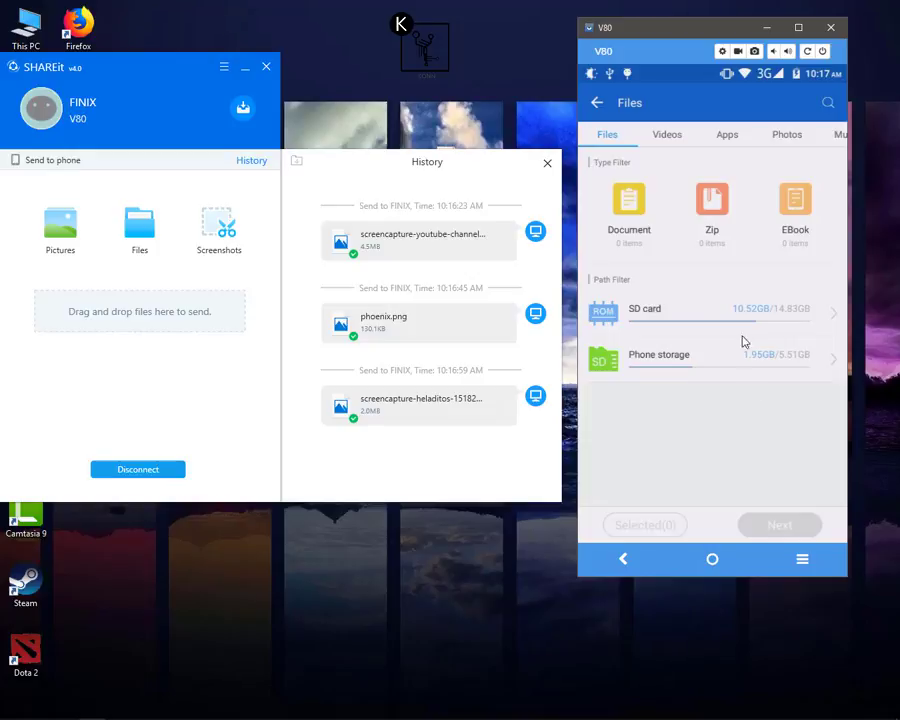
{"action": "left_click", "coordinate": [666, 136]}
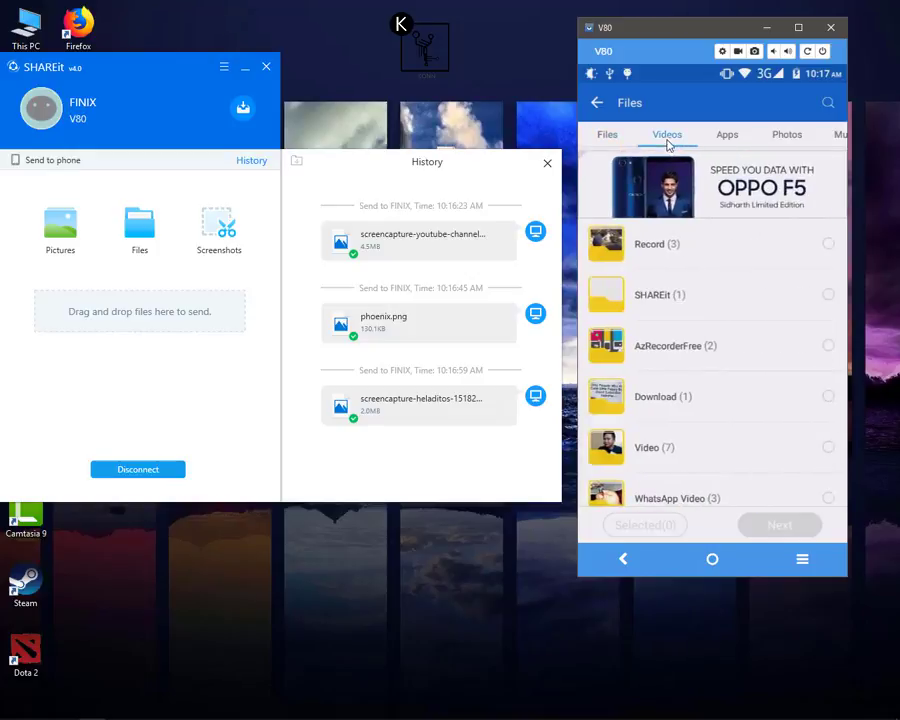
{"action": "left_click", "coordinate": [728, 138]}
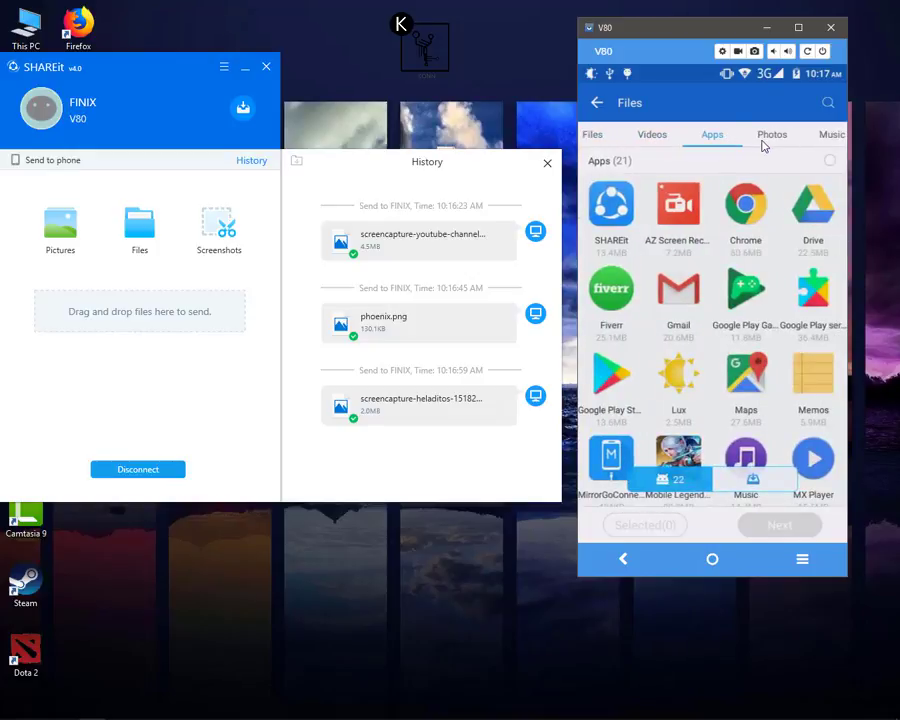
{"action": "left_click", "coordinate": [766, 138]}
{"action": "left_click", "coordinate": [828, 137]}
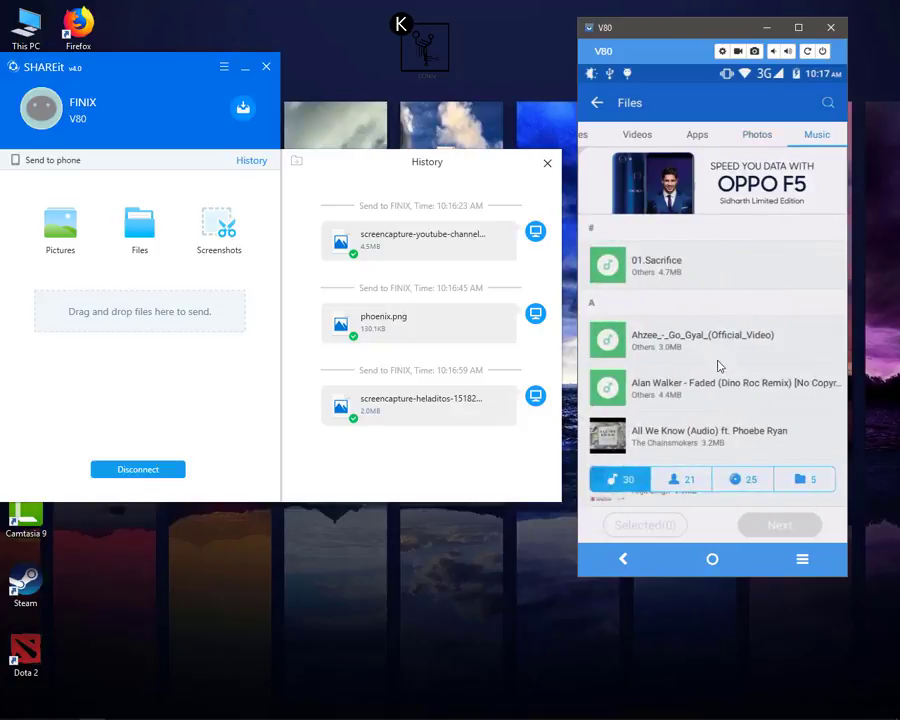
{"action": "scroll", "coordinate": [716, 365], "scroll_direction": "down", "scroll_amount": 5}
{"action": "scroll", "coordinate": [714, 366], "scroll_direction": "down", "scroll_amount": 5}
{"action": "scroll", "coordinate": [714, 410], "scroll_direction": "down", "scroll_amount": 5}
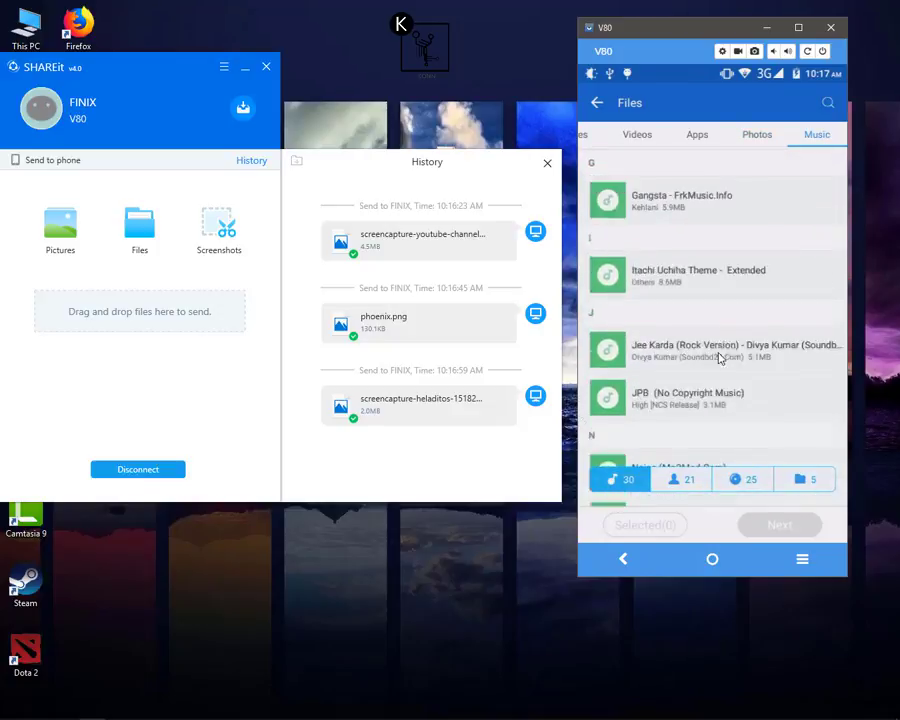
{"action": "left_click", "coordinate": [645, 137]}
{"action": "left_click", "coordinate": [594, 142]}
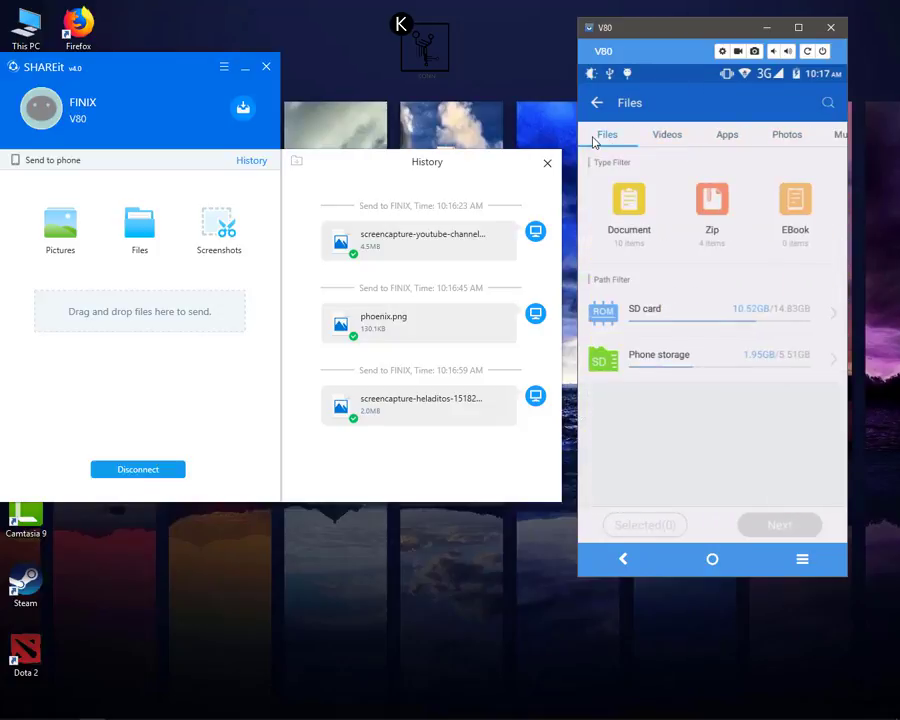
Send com.necta.wifimouse-160.apk from the SD card's Download folder to the PC
{"action": "left_click", "coordinate": [707, 321]}
{"action": "scroll", "coordinate": [700, 360], "scroll_direction": "down", "scroll_amount": 2}
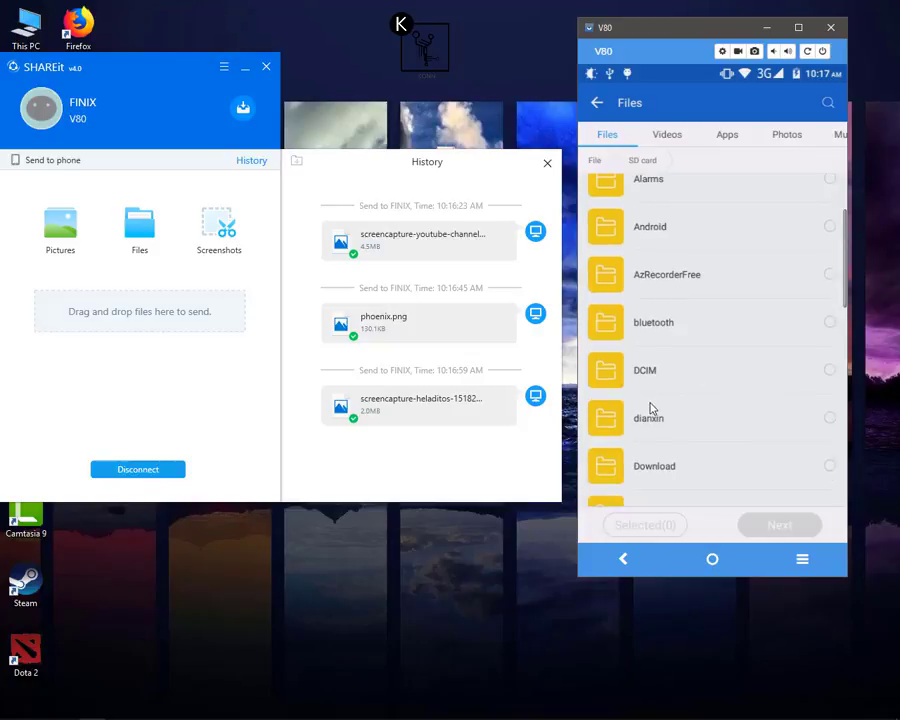
{"action": "left_click", "coordinate": [645, 461]}
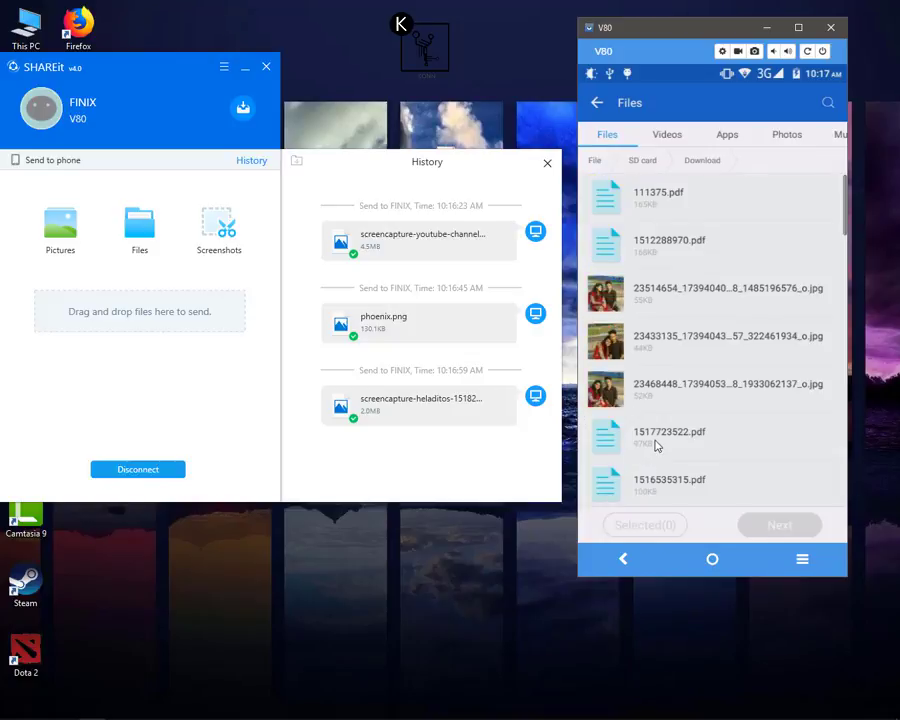
{"action": "scroll", "coordinate": [669, 302], "scroll_direction": "down", "scroll_amount": 2}
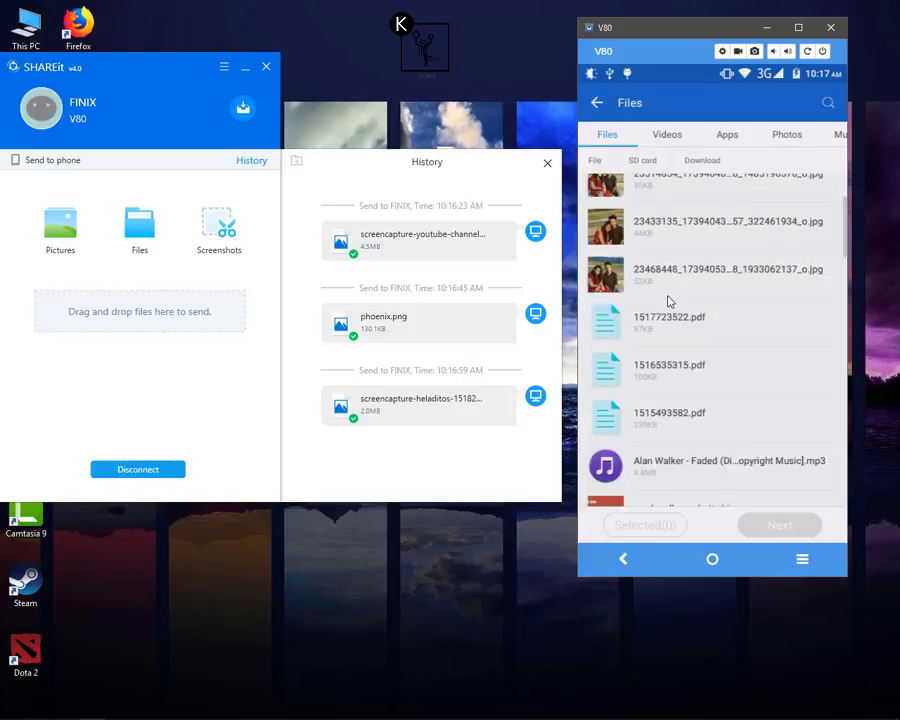
{"action": "scroll", "coordinate": [669, 302], "scroll_direction": "down", "scroll_amount": 3}
{"action": "scroll", "coordinate": [669, 302], "scroll_direction": "down", "scroll_amount": 2}
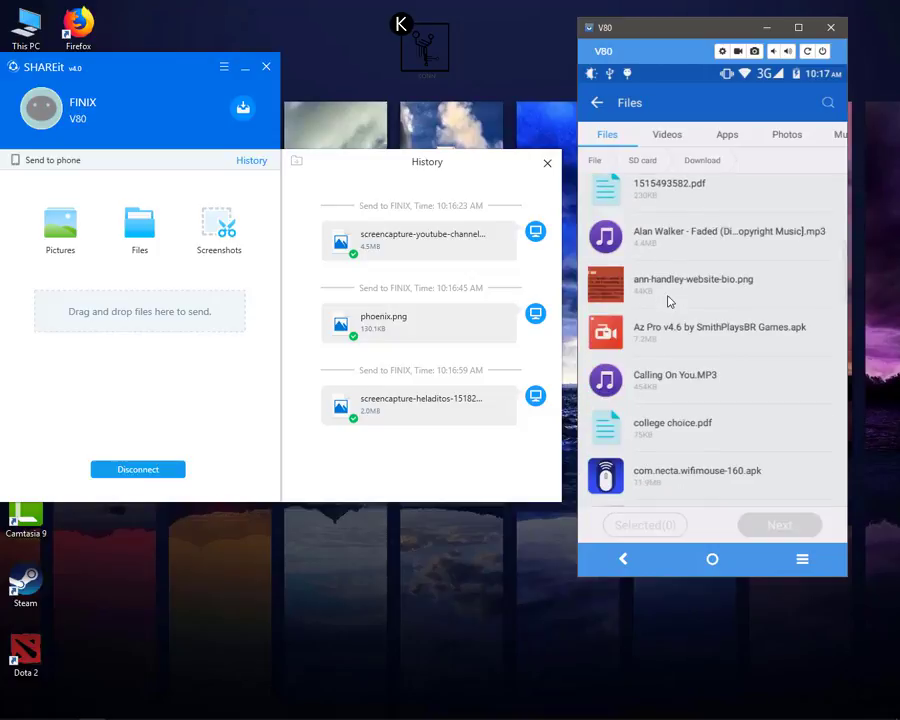
{"action": "scroll", "coordinate": [669, 302], "scroll_direction": "down", "scroll_amount": 1}
{"action": "scroll", "coordinate": [669, 302], "scroll_direction": "down", "scroll_amount": 1}
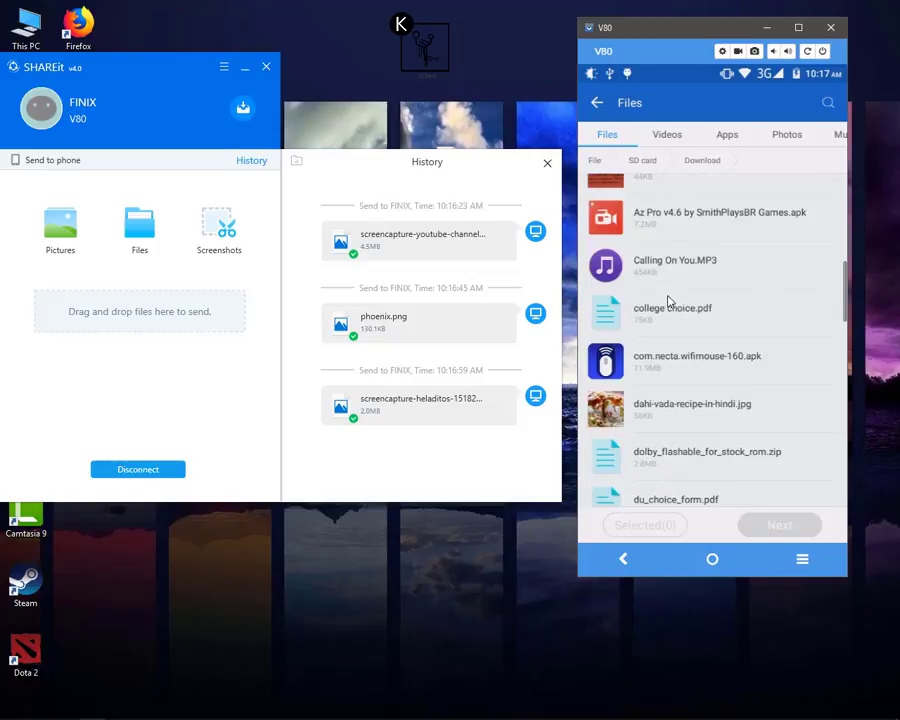
{"action": "left_click", "coordinate": [697, 367]}
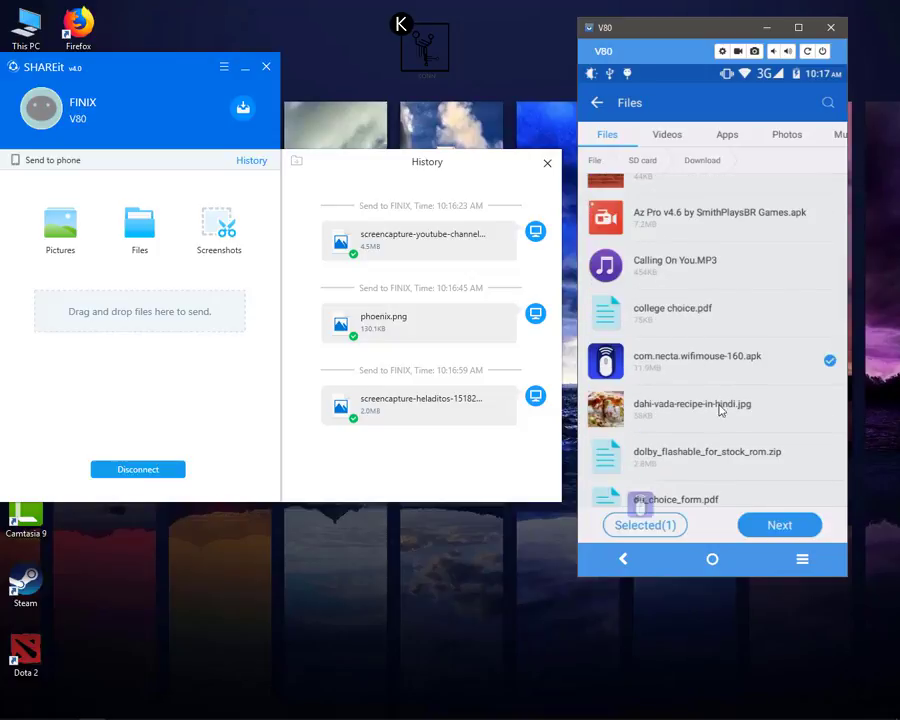
{"action": "left_click", "coordinate": [775, 526]}
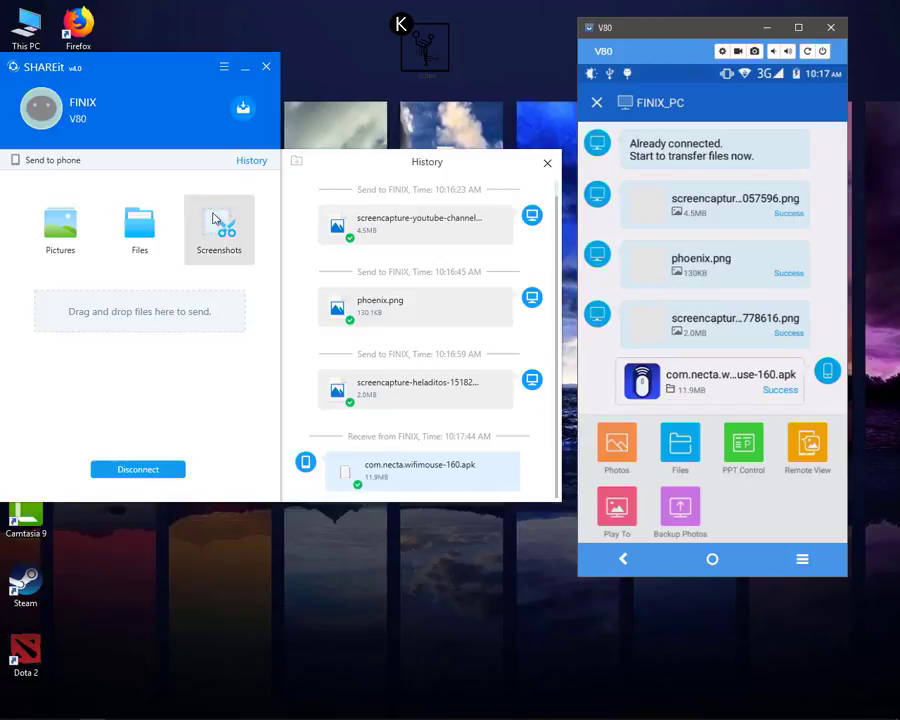
Open the received-files folder from SHAREit's options menu, then close it
{"action": "left_click_drag", "start_coordinate": [130, 86], "coordinate": [260, 123]}
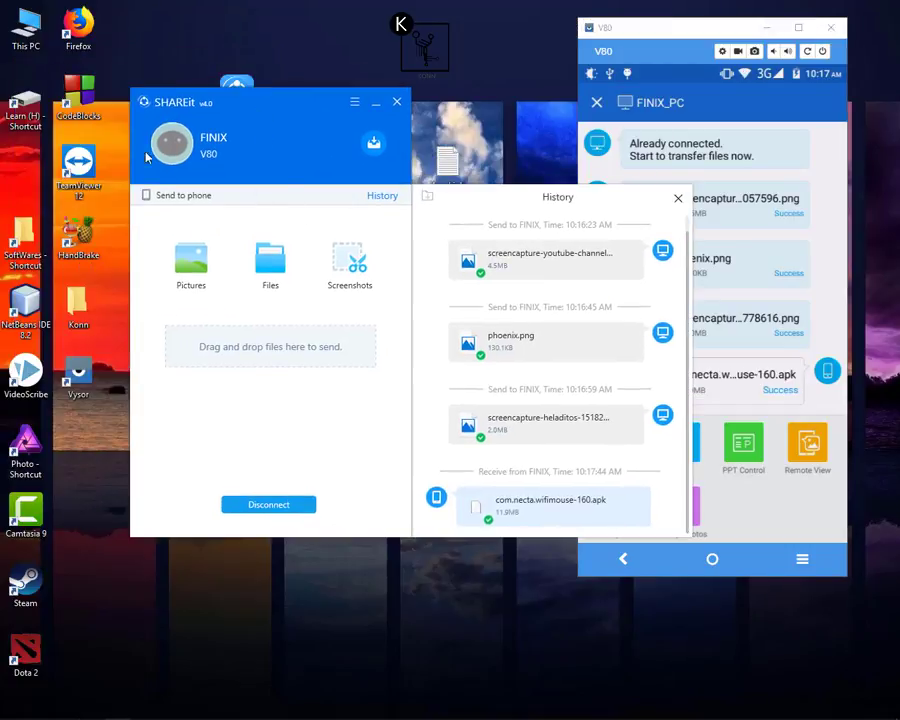
{"action": "left_click", "coordinate": [357, 104]}
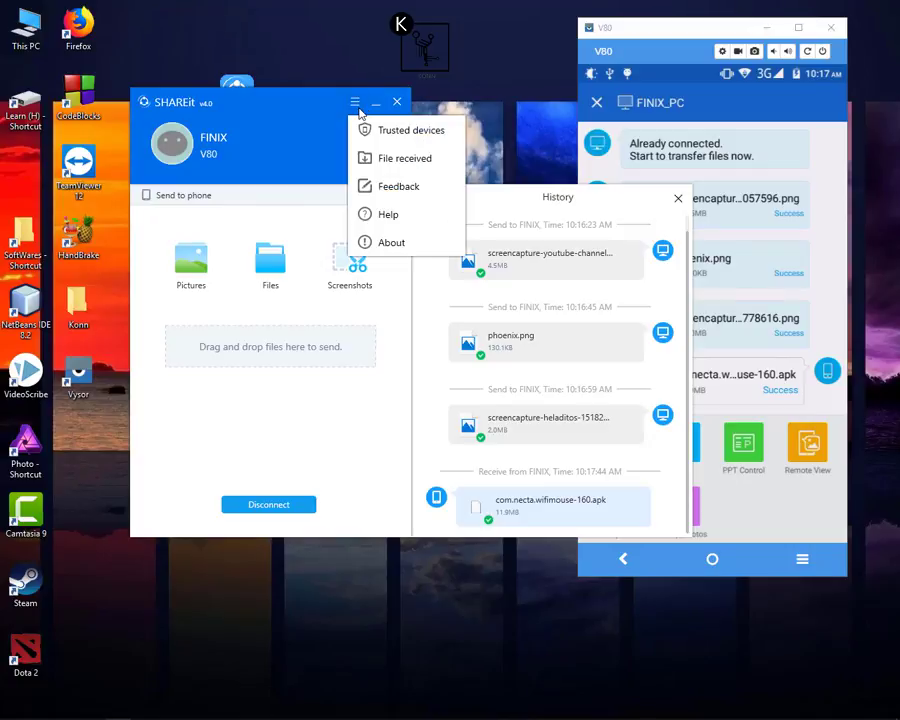
{"action": "left_click", "coordinate": [395, 159]}
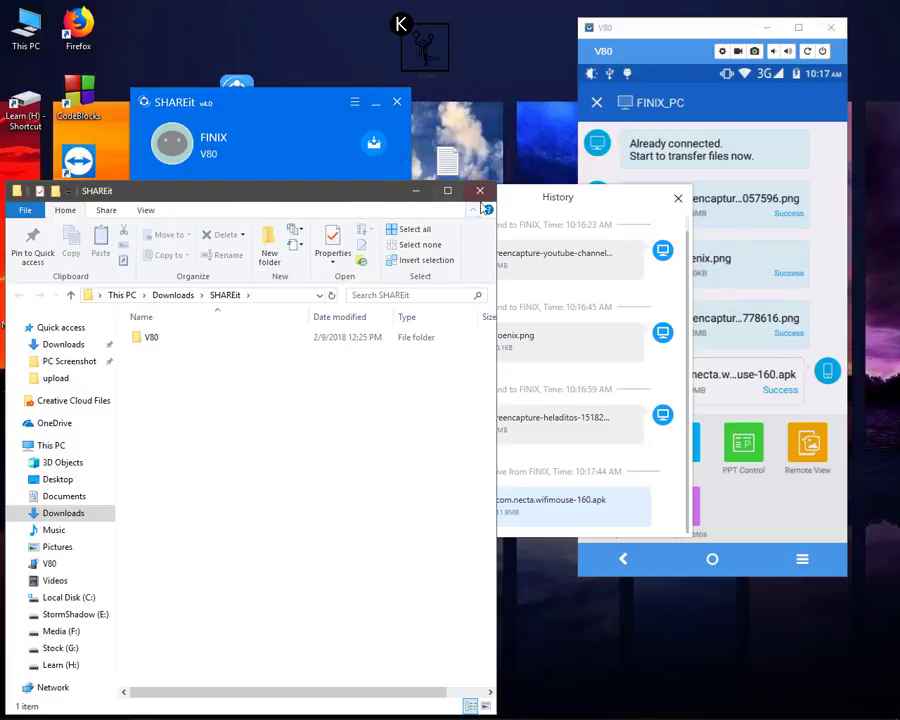
{"action": "left_click", "coordinate": [480, 191]}
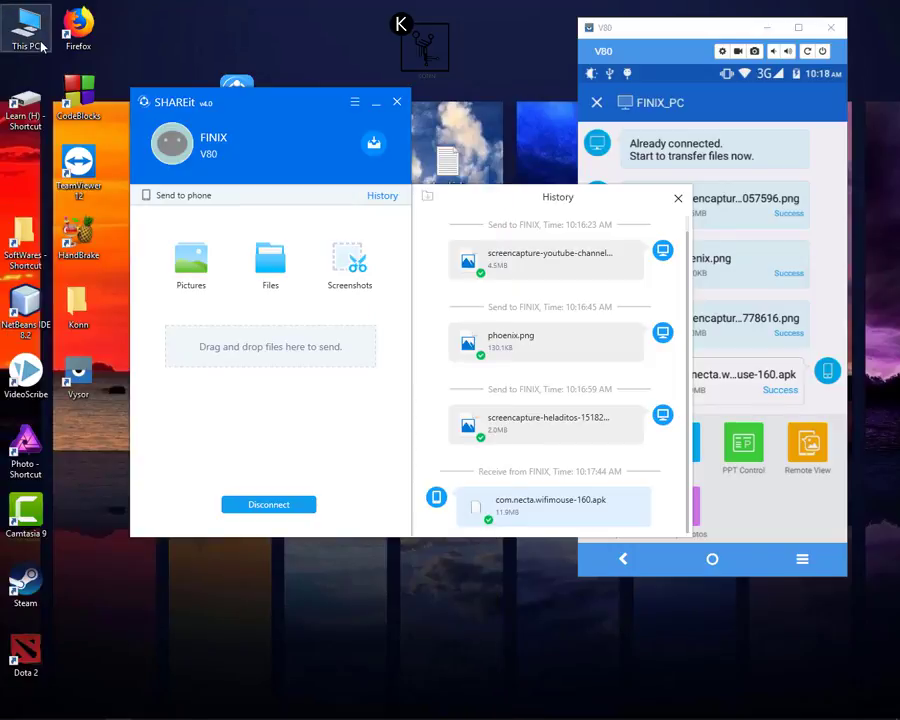
Find the wifimouse apk in This PC > Downloads > SHAREit > V80 > file
{"action": "double_click", "coordinate": [40, 46]}
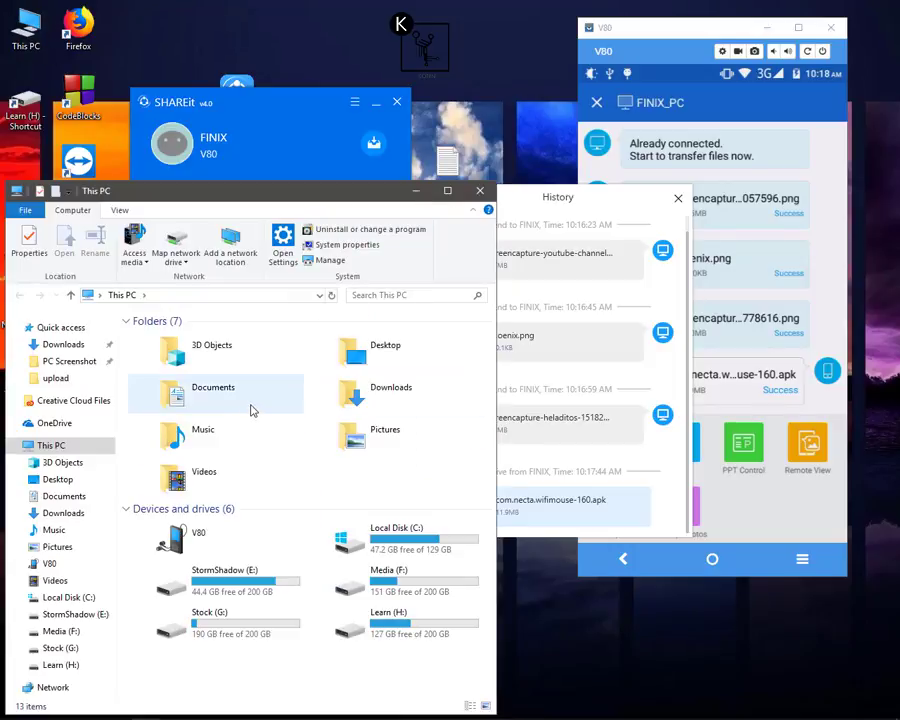
{"action": "double_click", "coordinate": [360, 397]}
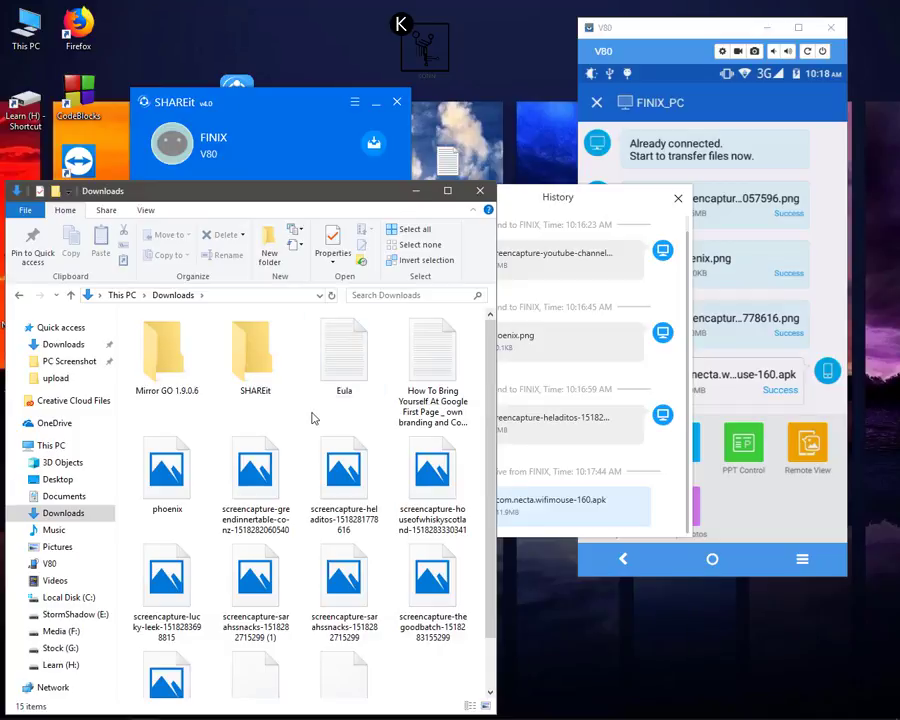
{"action": "double_click", "coordinate": [249, 376]}
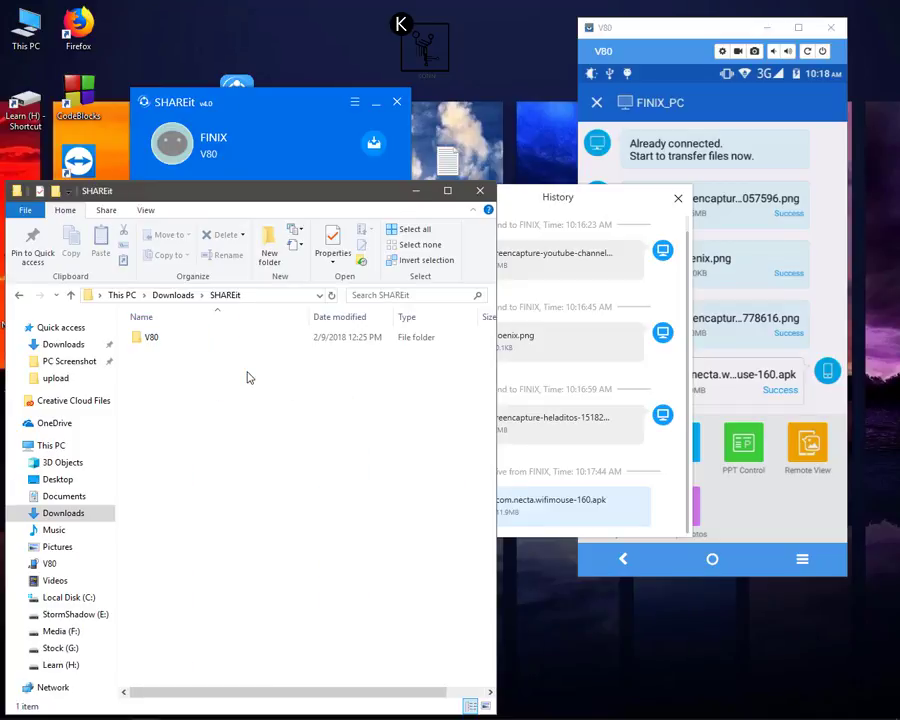
{"action": "double_click", "coordinate": [176, 340]}
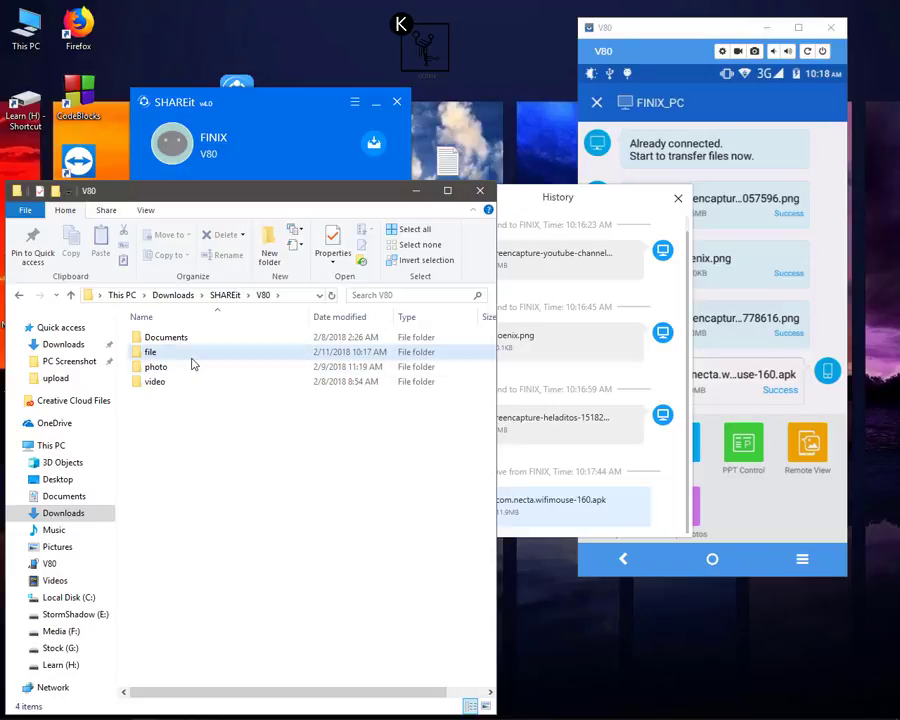
{"action": "double_click", "coordinate": [192, 358]}
{"action": "left_click", "coordinate": [186, 341]}
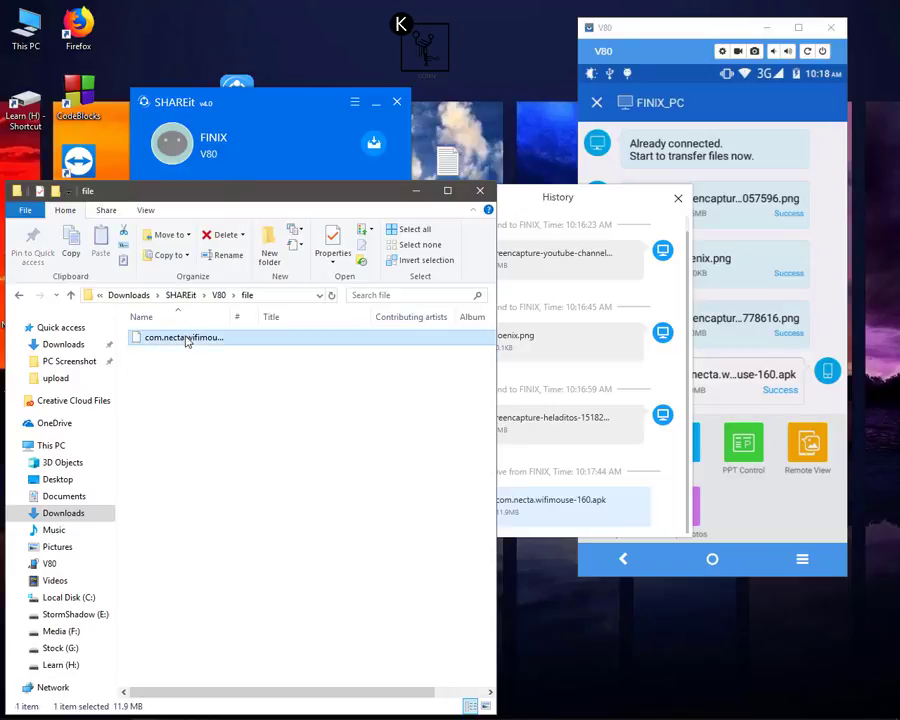
{"action": "left_click", "coordinate": [458, 237]}
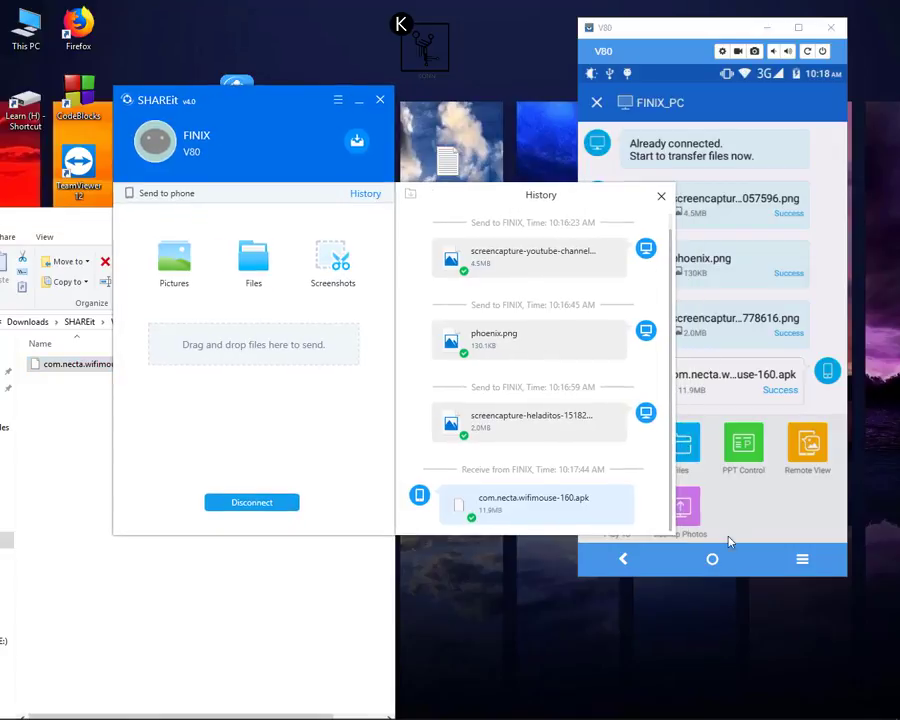
Launch the phone's File Manager from the app drawer and open the SD card
{"action": "left_click", "coordinate": [712, 558]}
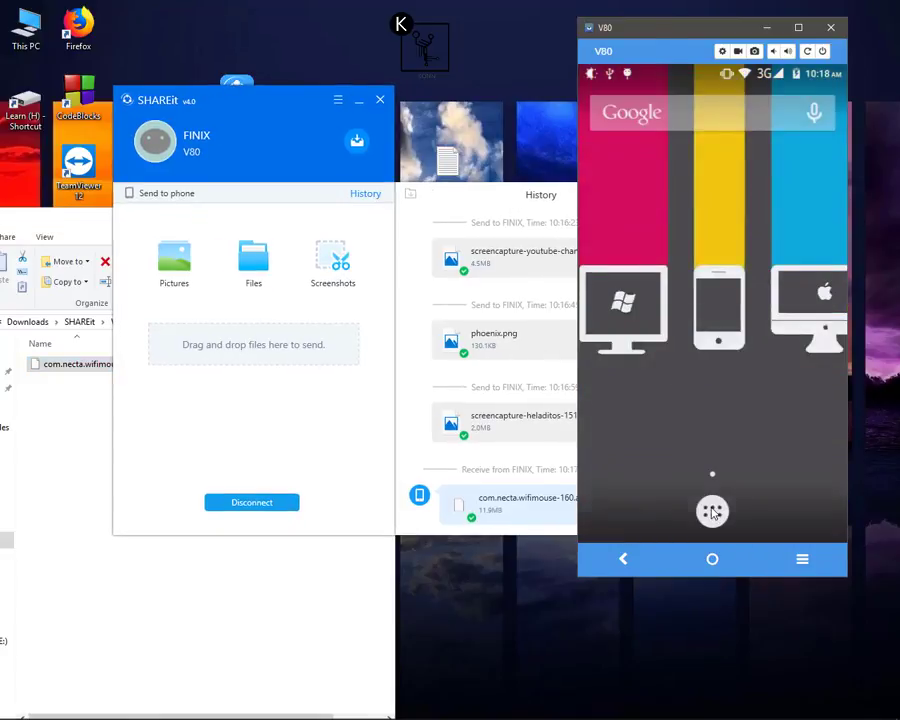
{"action": "left_click", "coordinate": [712, 514]}
{"action": "left_click", "coordinate": [754, 311]}
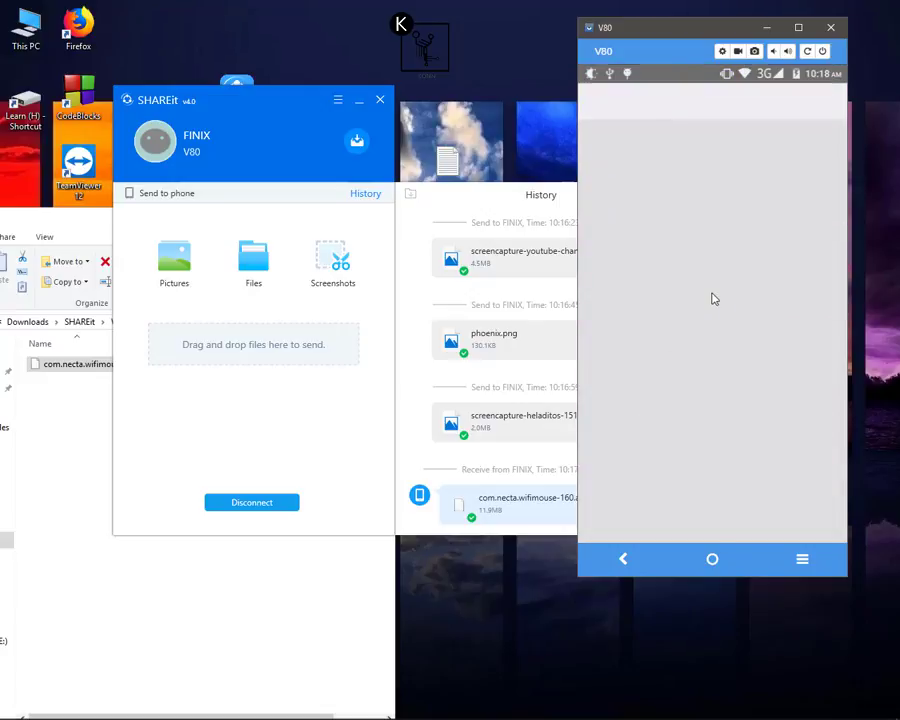
{"action": "left_click", "coordinate": [685, 163]}
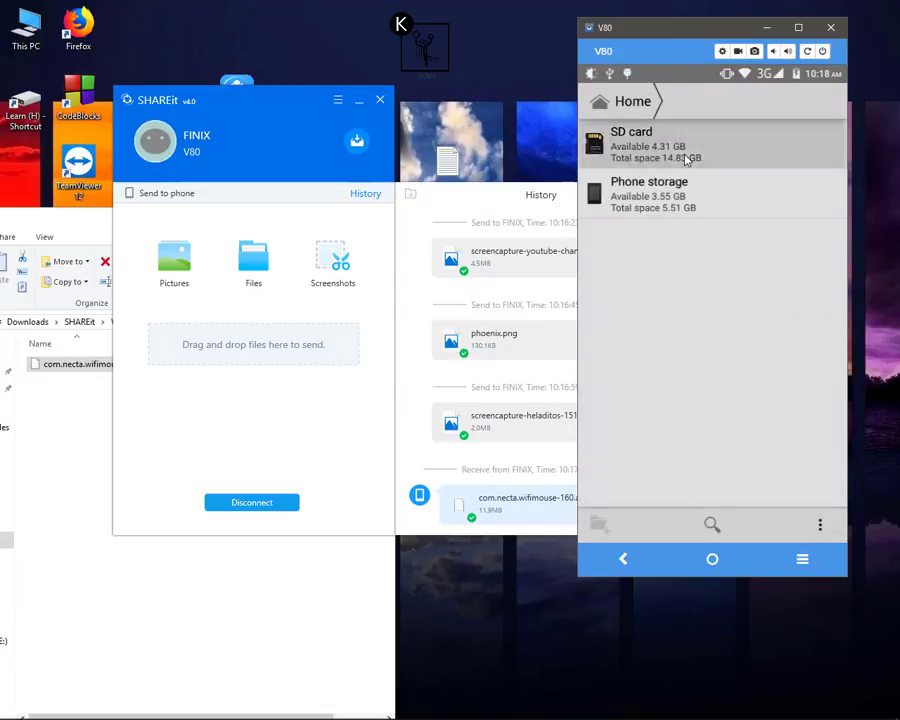
Go to SHAREit > pictures on the SD card and view the heladitos screenshot
{"action": "scroll", "coordinate": [685, 200], "scroll_direction": "down", "scroll_amount": 5}
{"action": "scroll", "coordinate": [686, 234], "scroll_direction": "down", "scroll_amount": 3}
{"action": "scroll", "coordinate": [686, 240], "scroll_direction": "down", "scroll_amount": 3}
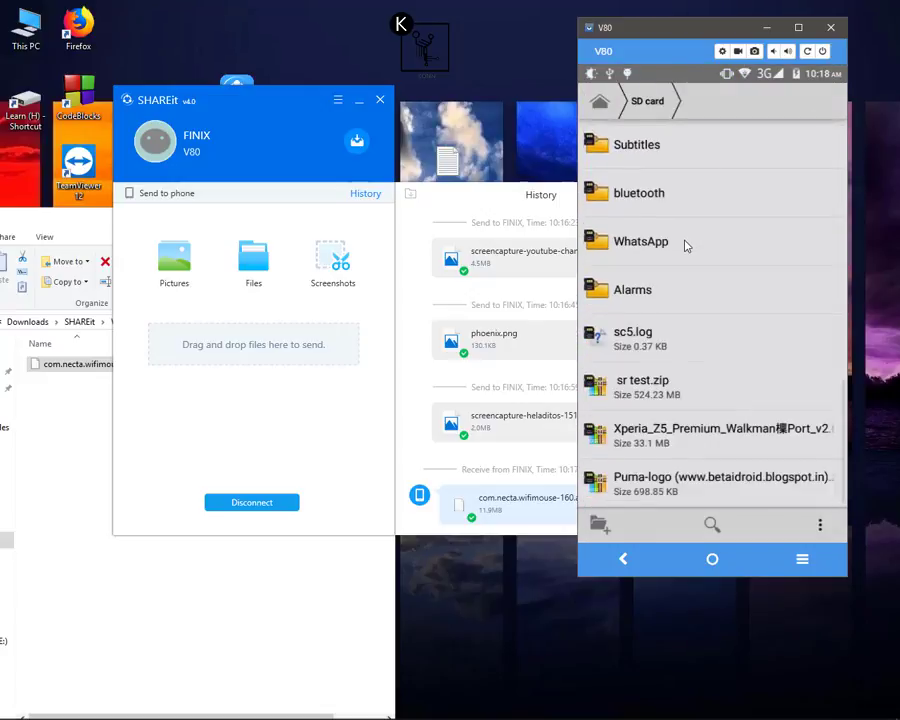
{"action": "scroll", "coordinate": [686, 246], "scroll_direction": "up", "scroll_amount": 1}
{"action": "scroll", "coordinate": [686, 246], "scroll_direction": "up", "scroll_amount": 5}
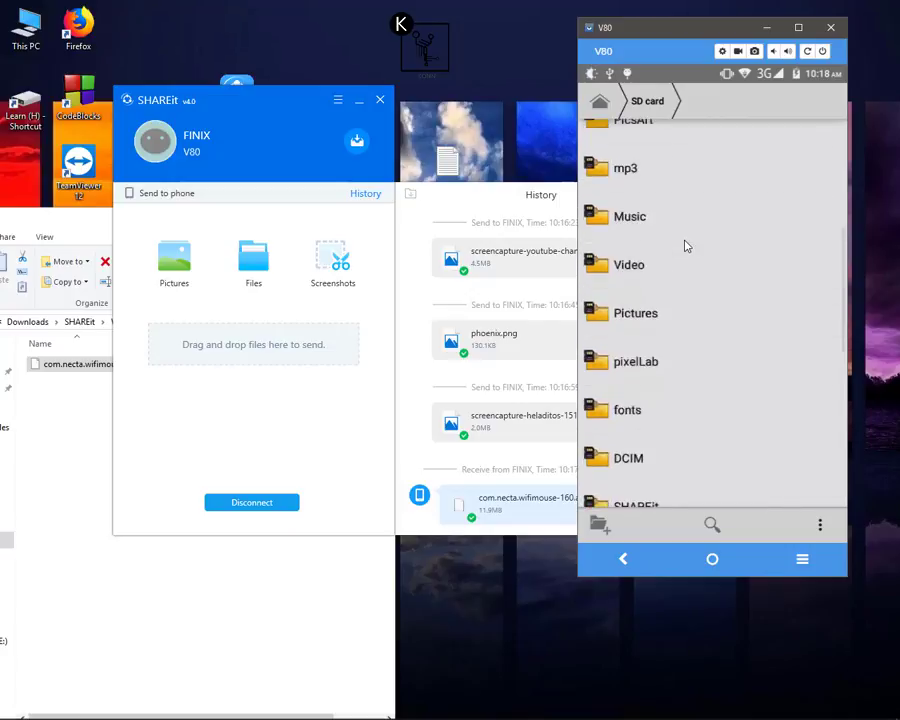
{"action": "scroll", "coordinate": [686, 246], "scroll_direction": "up", "scroll_amount": 3}
{"action": "scroll", "coordinate": [684, 245], "scroll_direction": "down", "scroll_amount": 2}
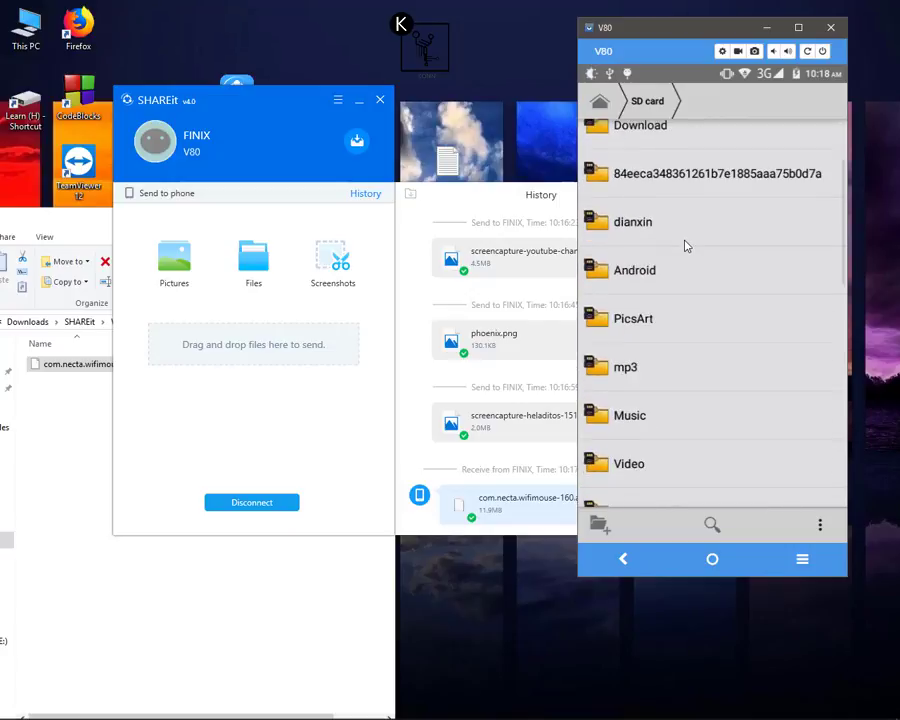
{"action": "scroll", "coordinate": [668, 352], "scroll_direction": "down", "scroll_amount": 5}
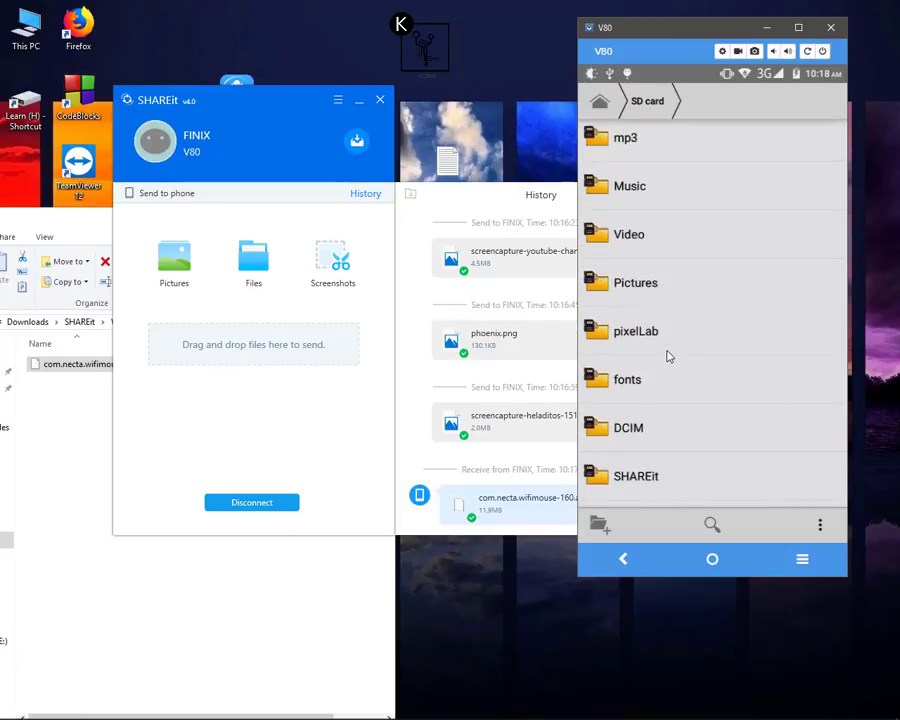
{"action": "left_click", "coordinate": [665, 477]}
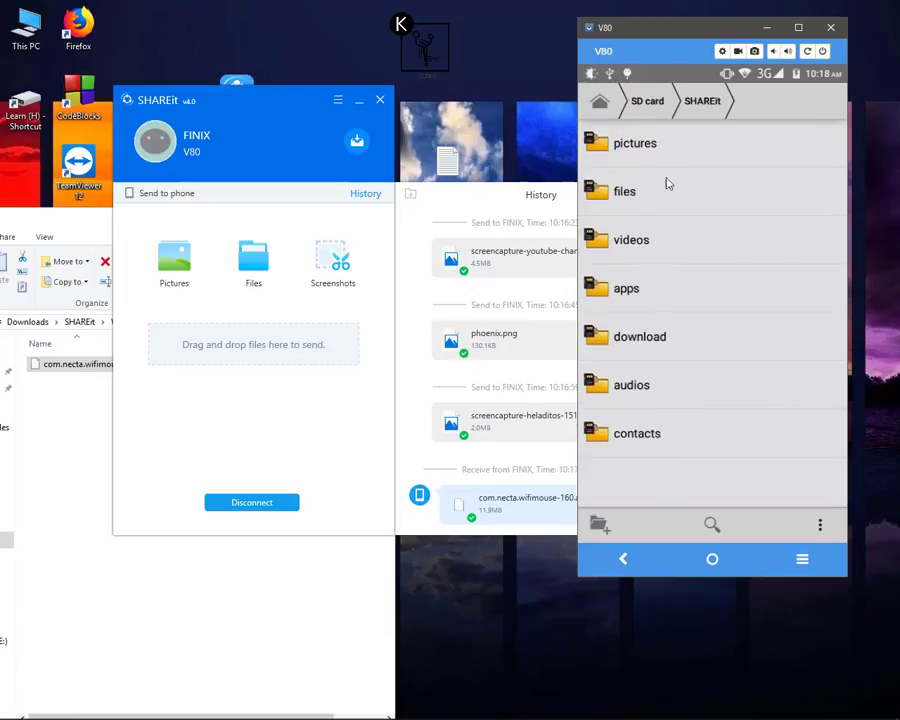
{"action": "left_click", "coordinate": [665, 140]}
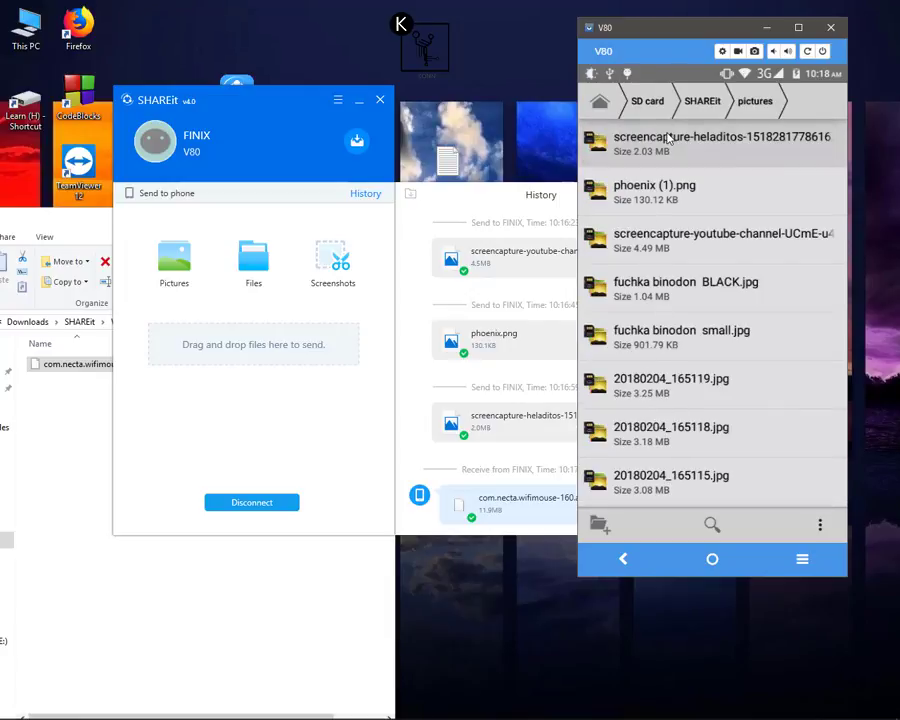
{"action": "left_click", "coordinate": [668, 140]}
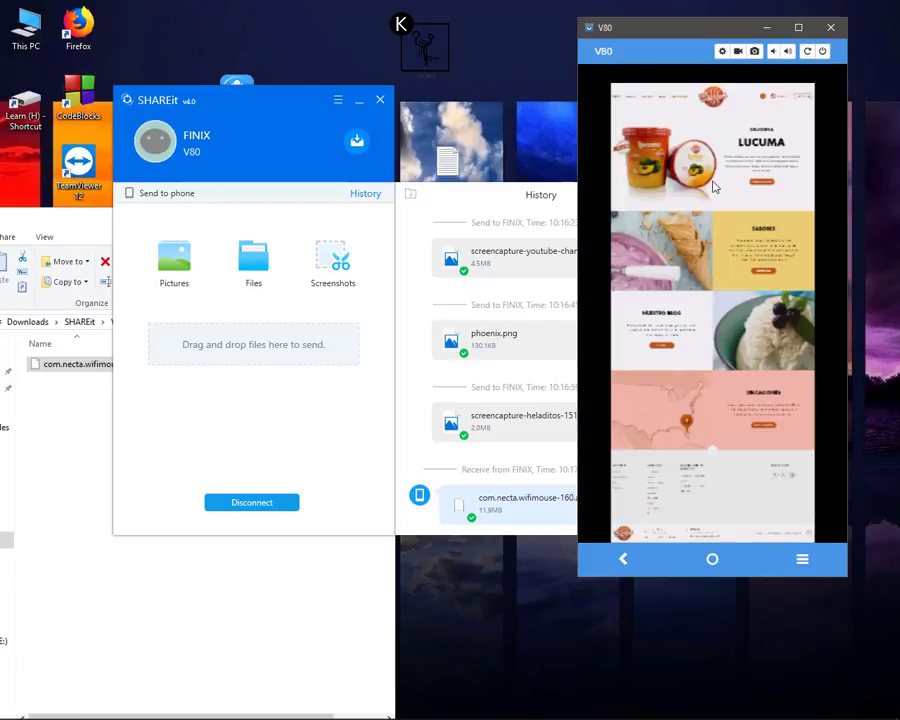